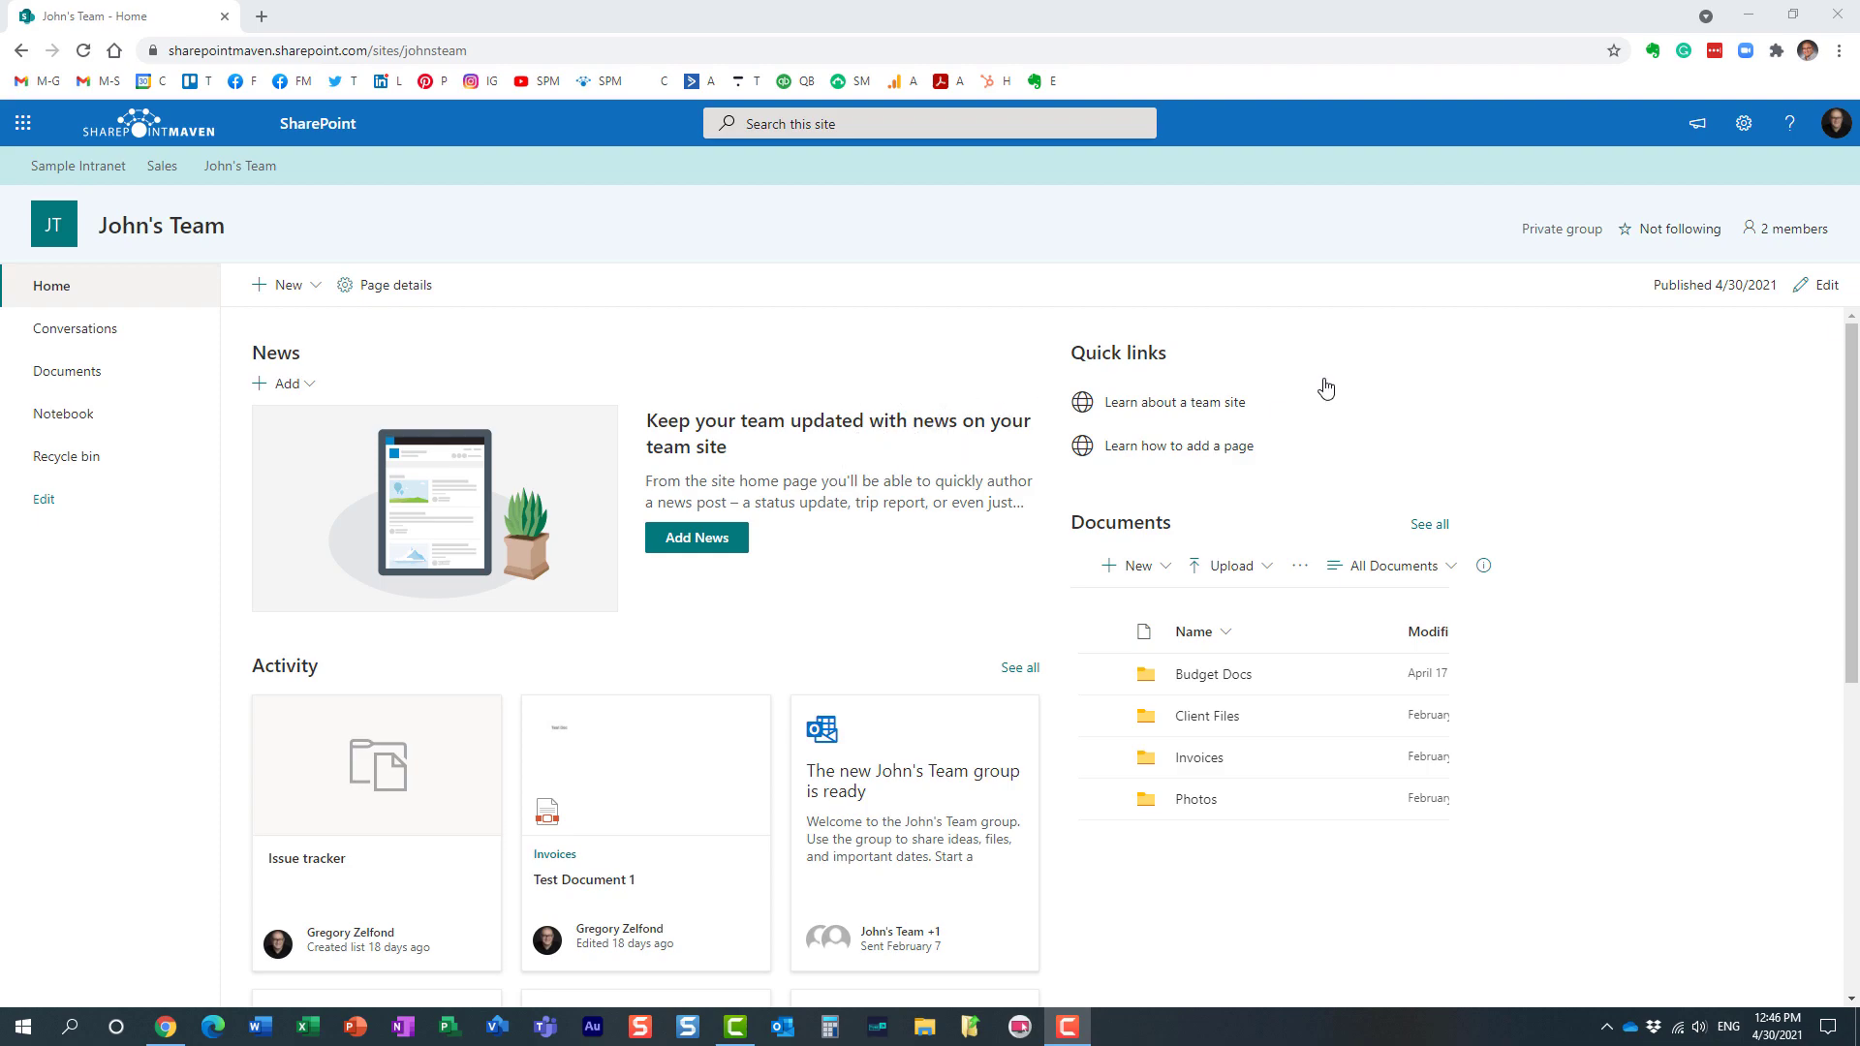
Step: Edit the home page and insert a Planner web part above News
click(1821, 285)
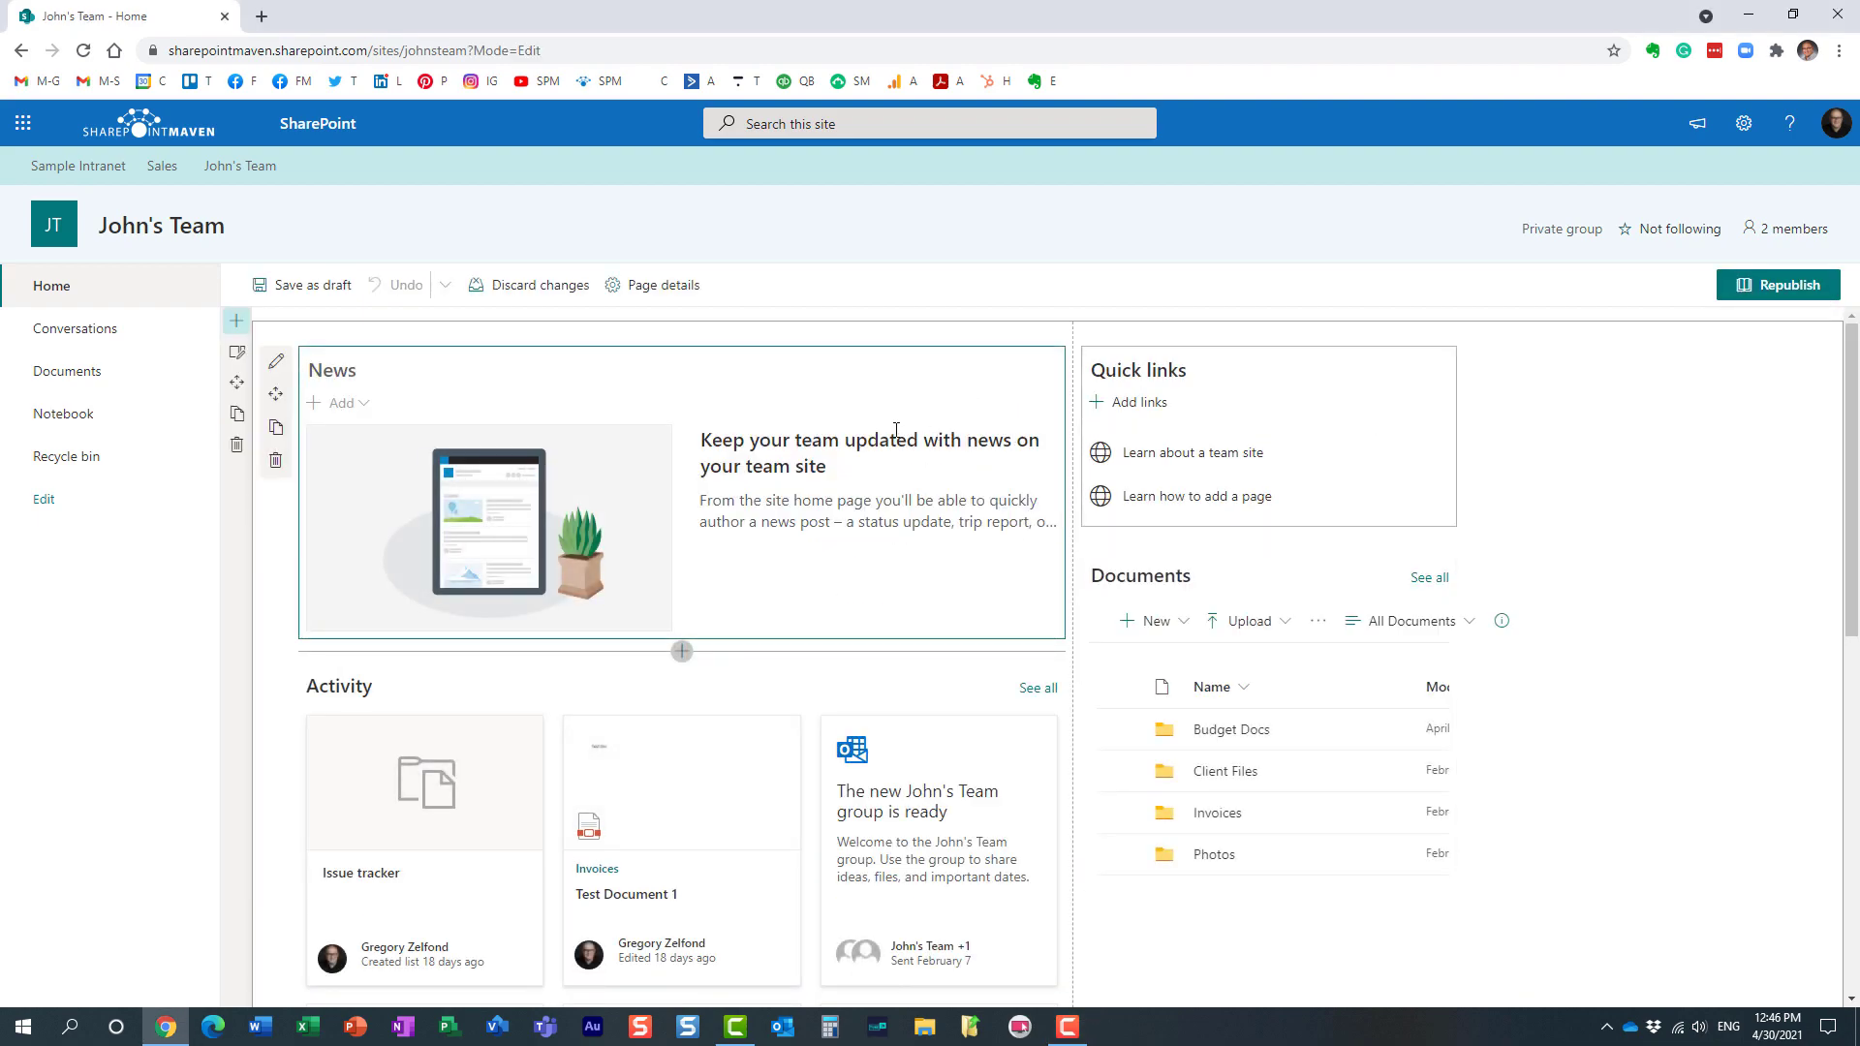
click(683, 335)
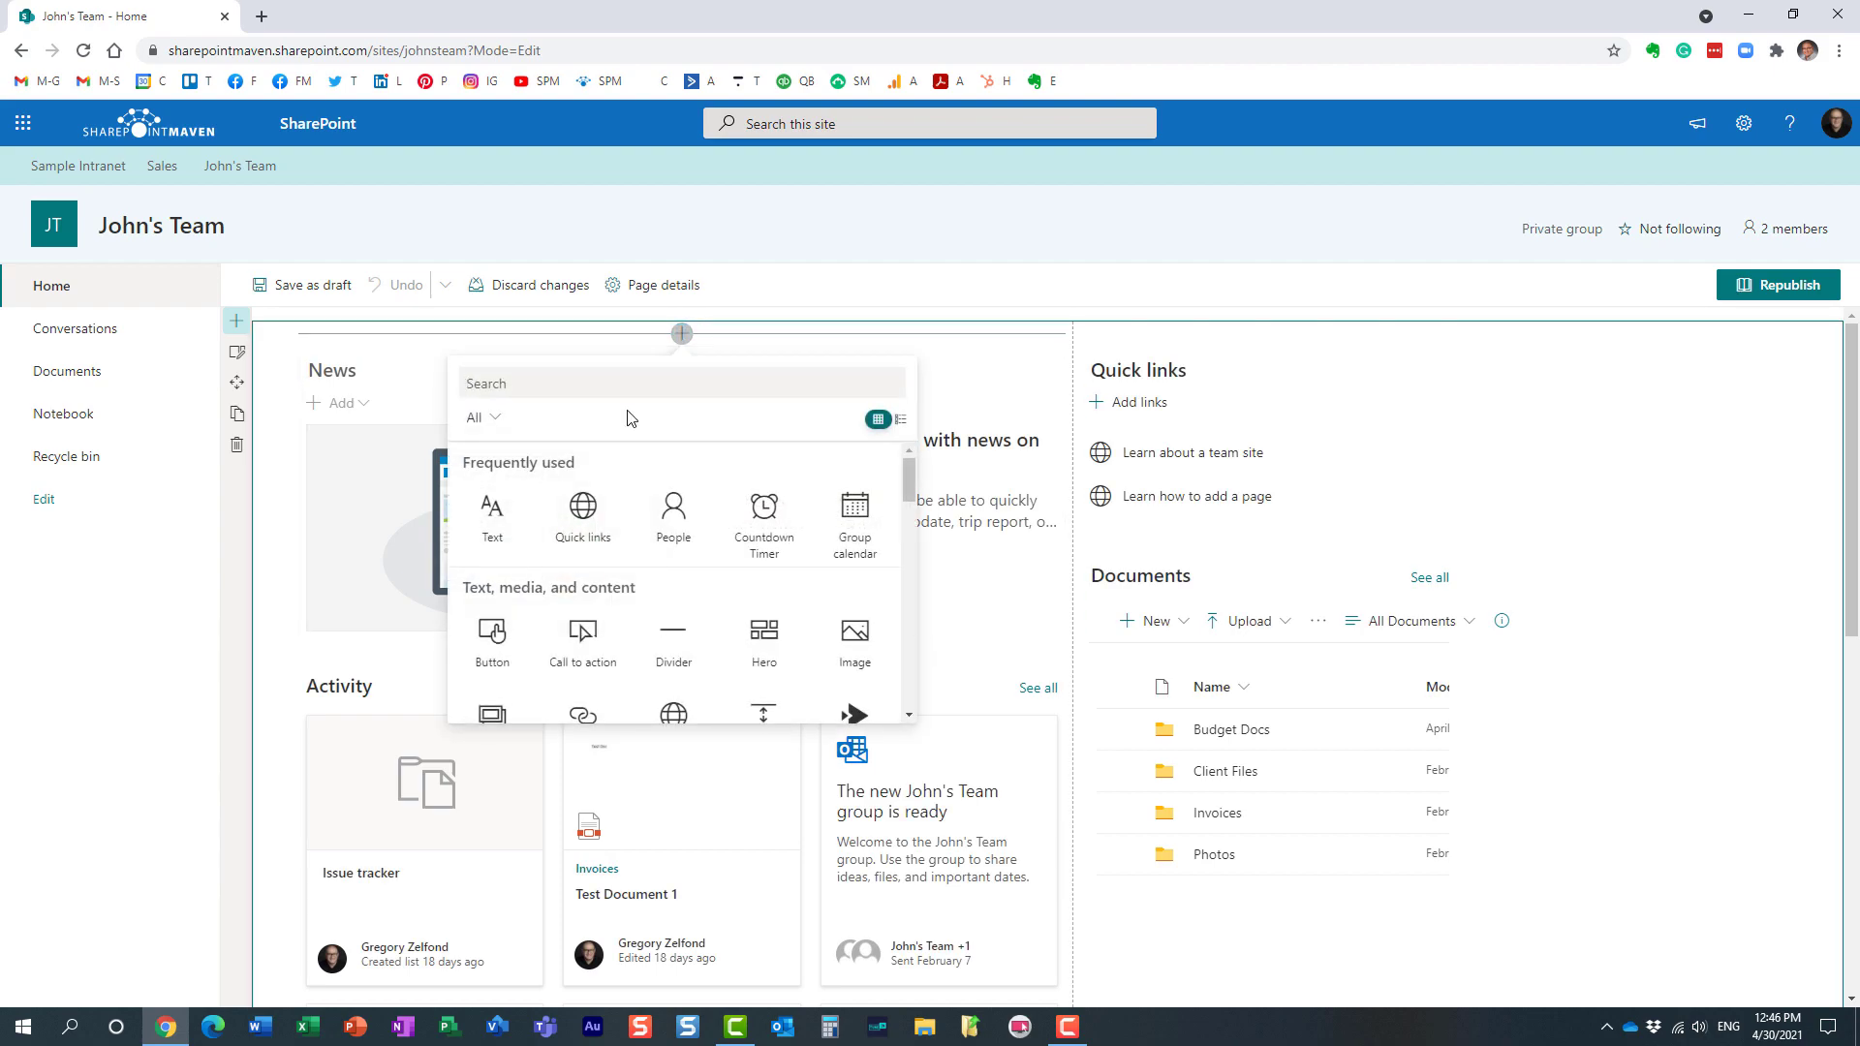
text(plan)
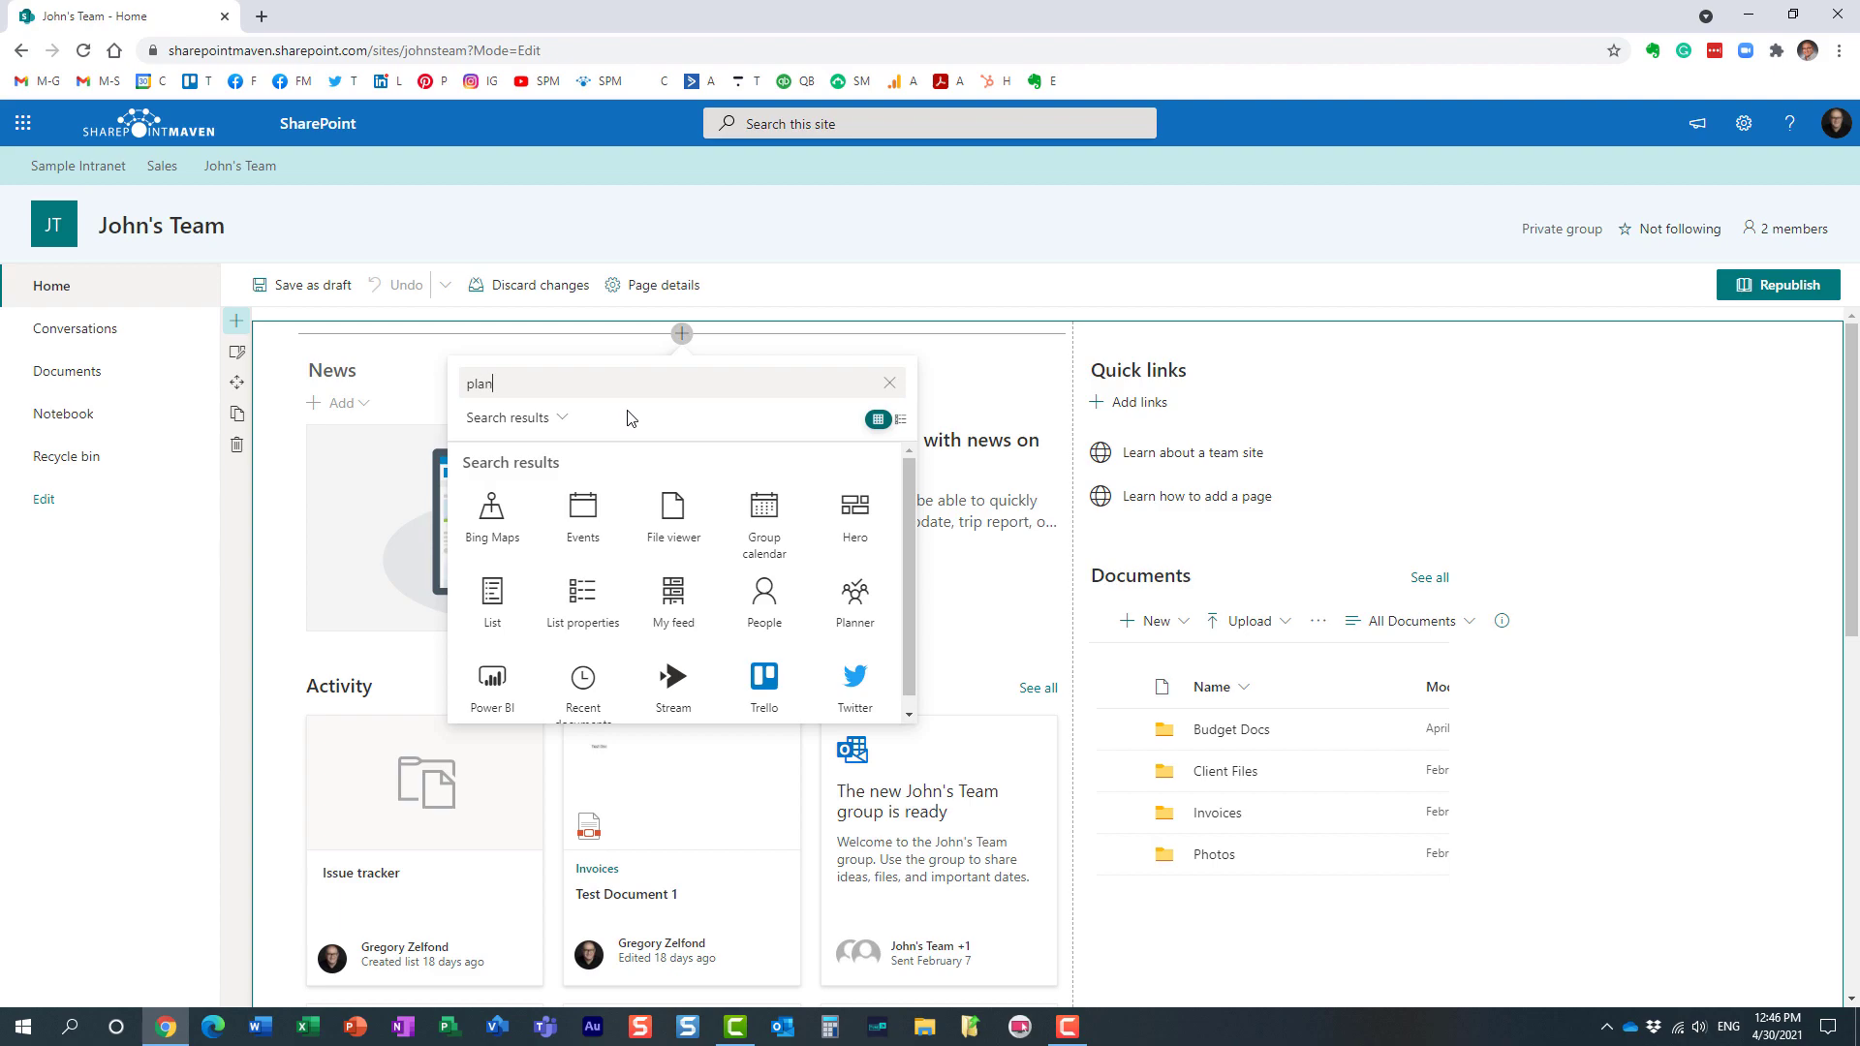
click(491, 533)
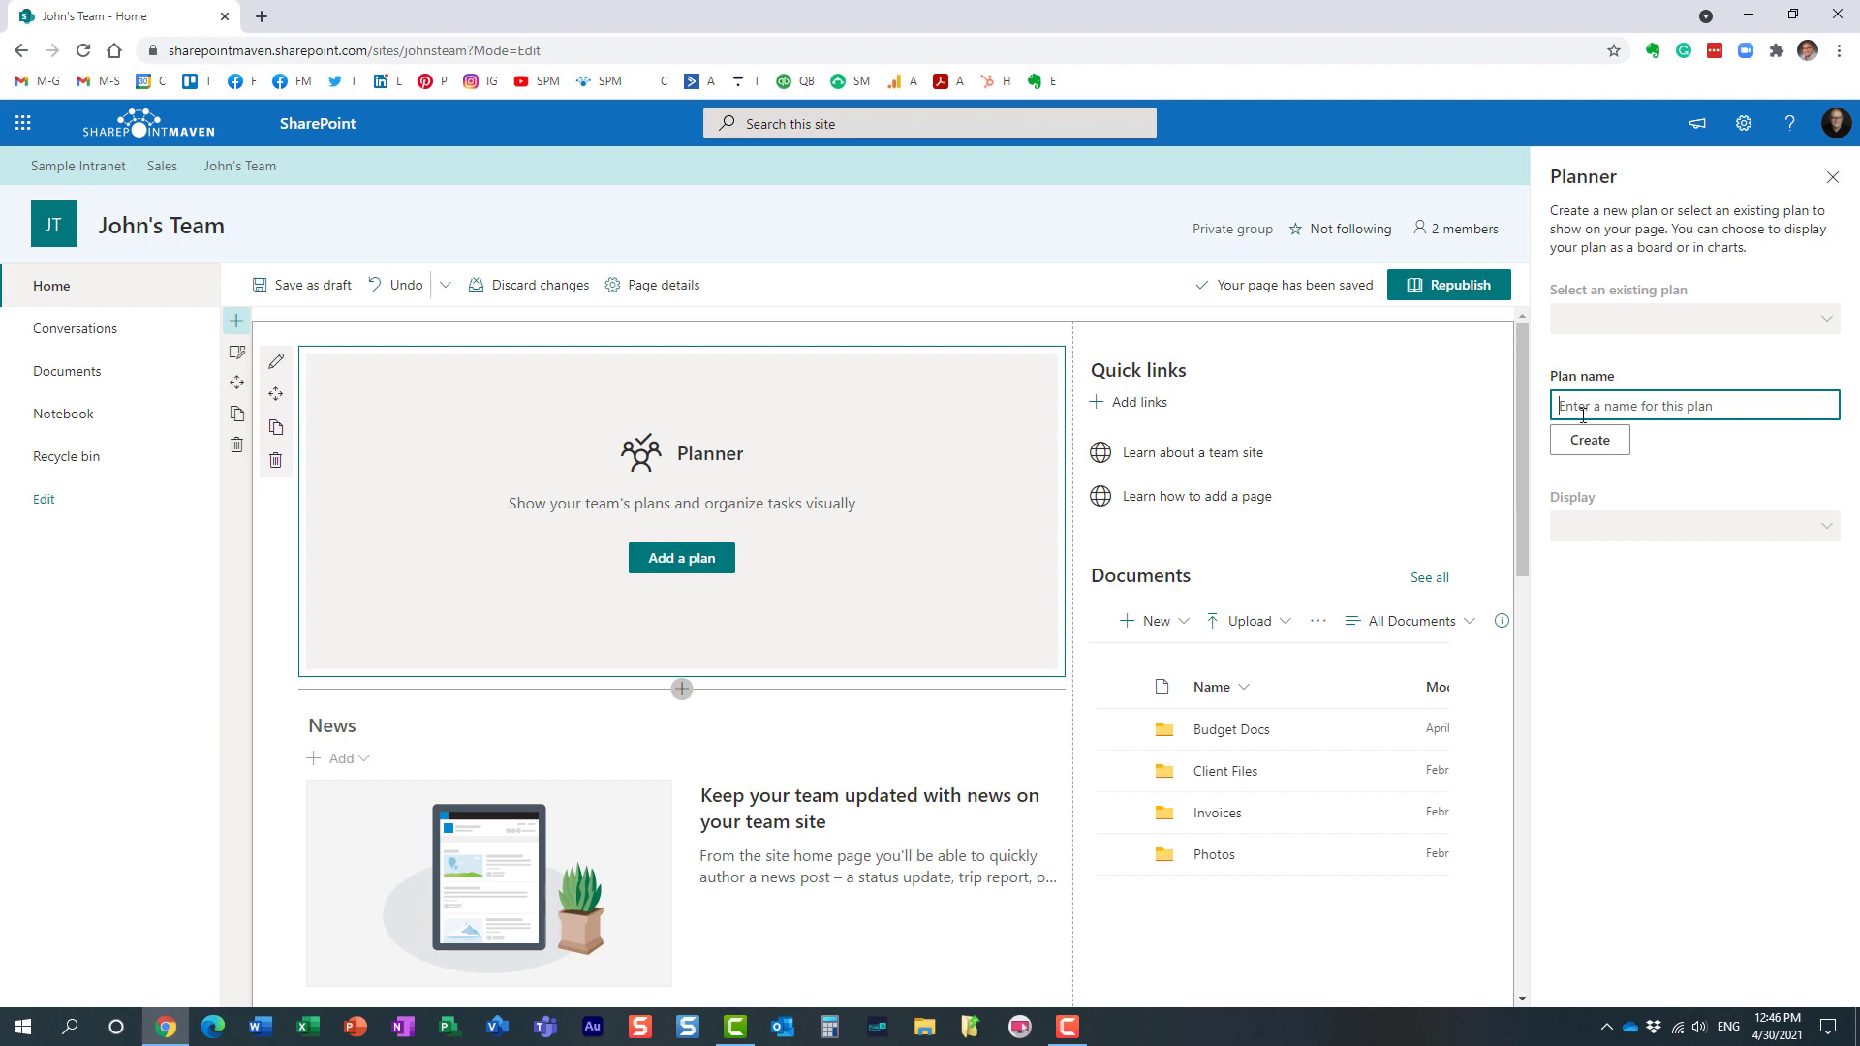
Step: Create a new plan named 'Planner ABC' in the web part, displayed as a Board
text(Planner AB)
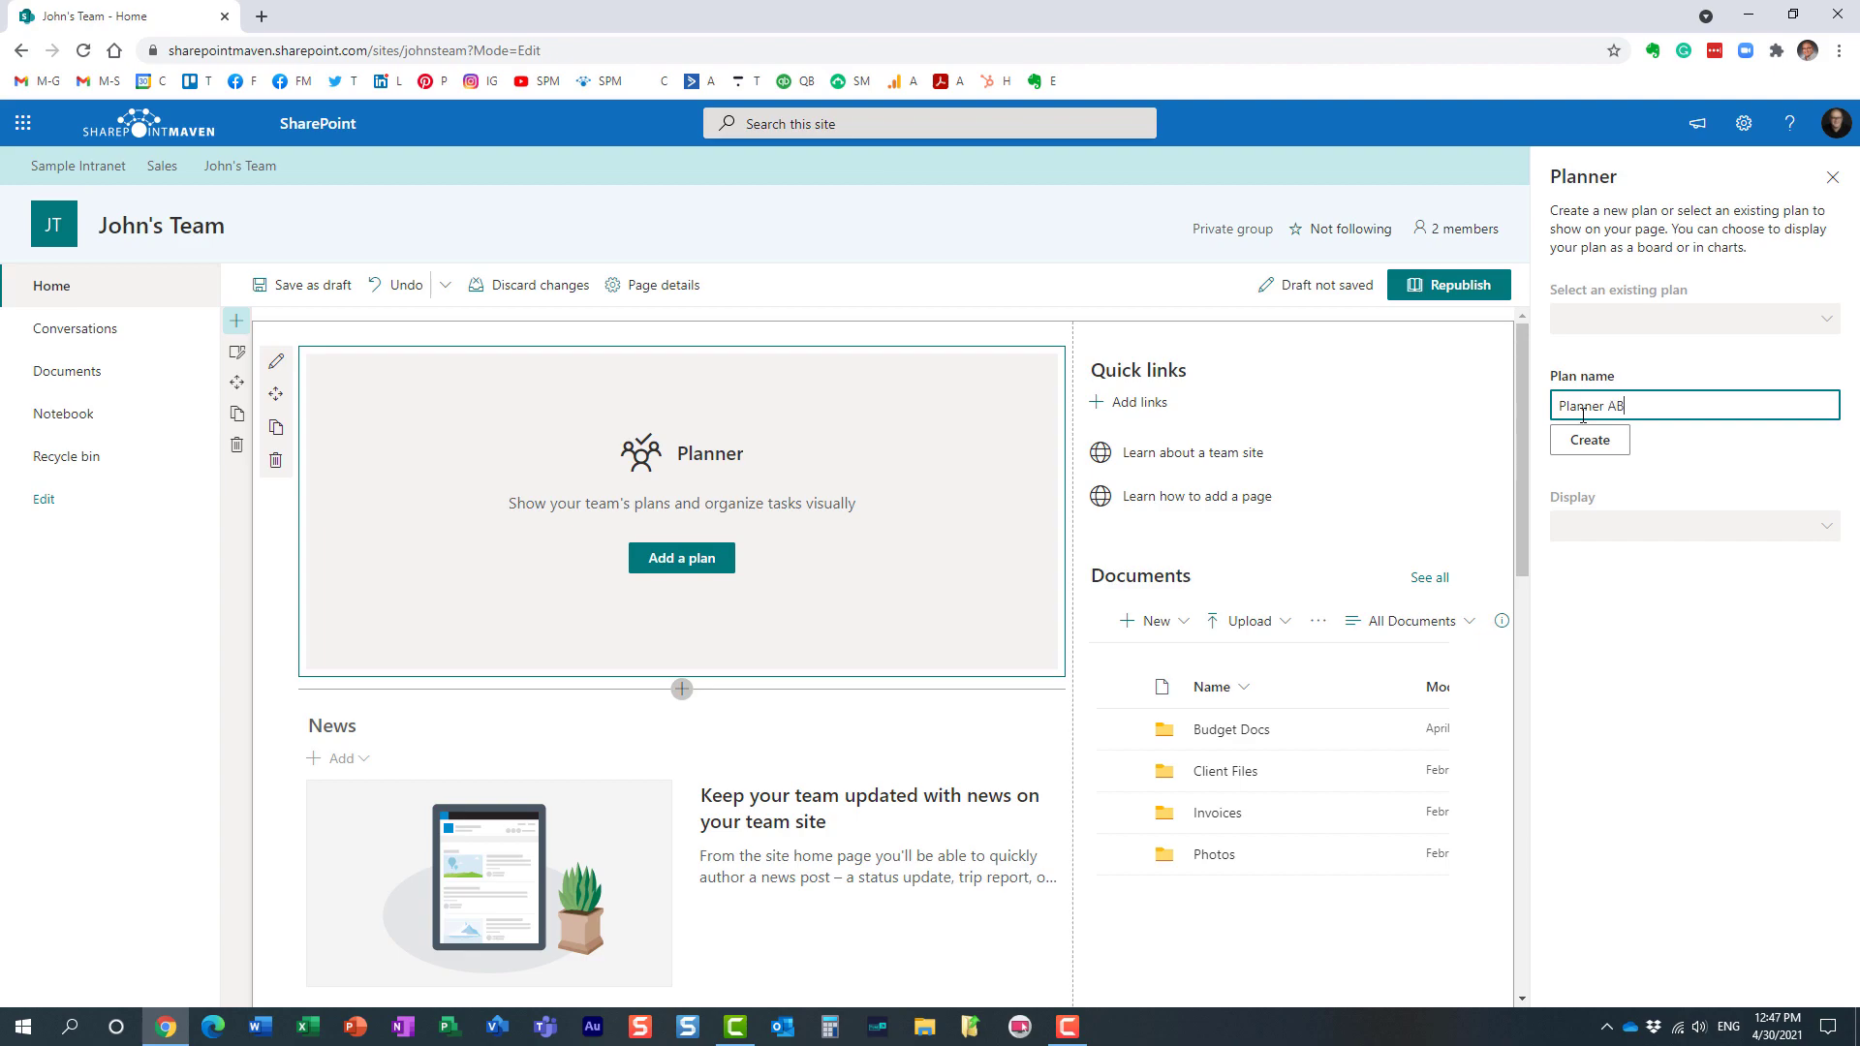
text(C)
click(1586, 453)
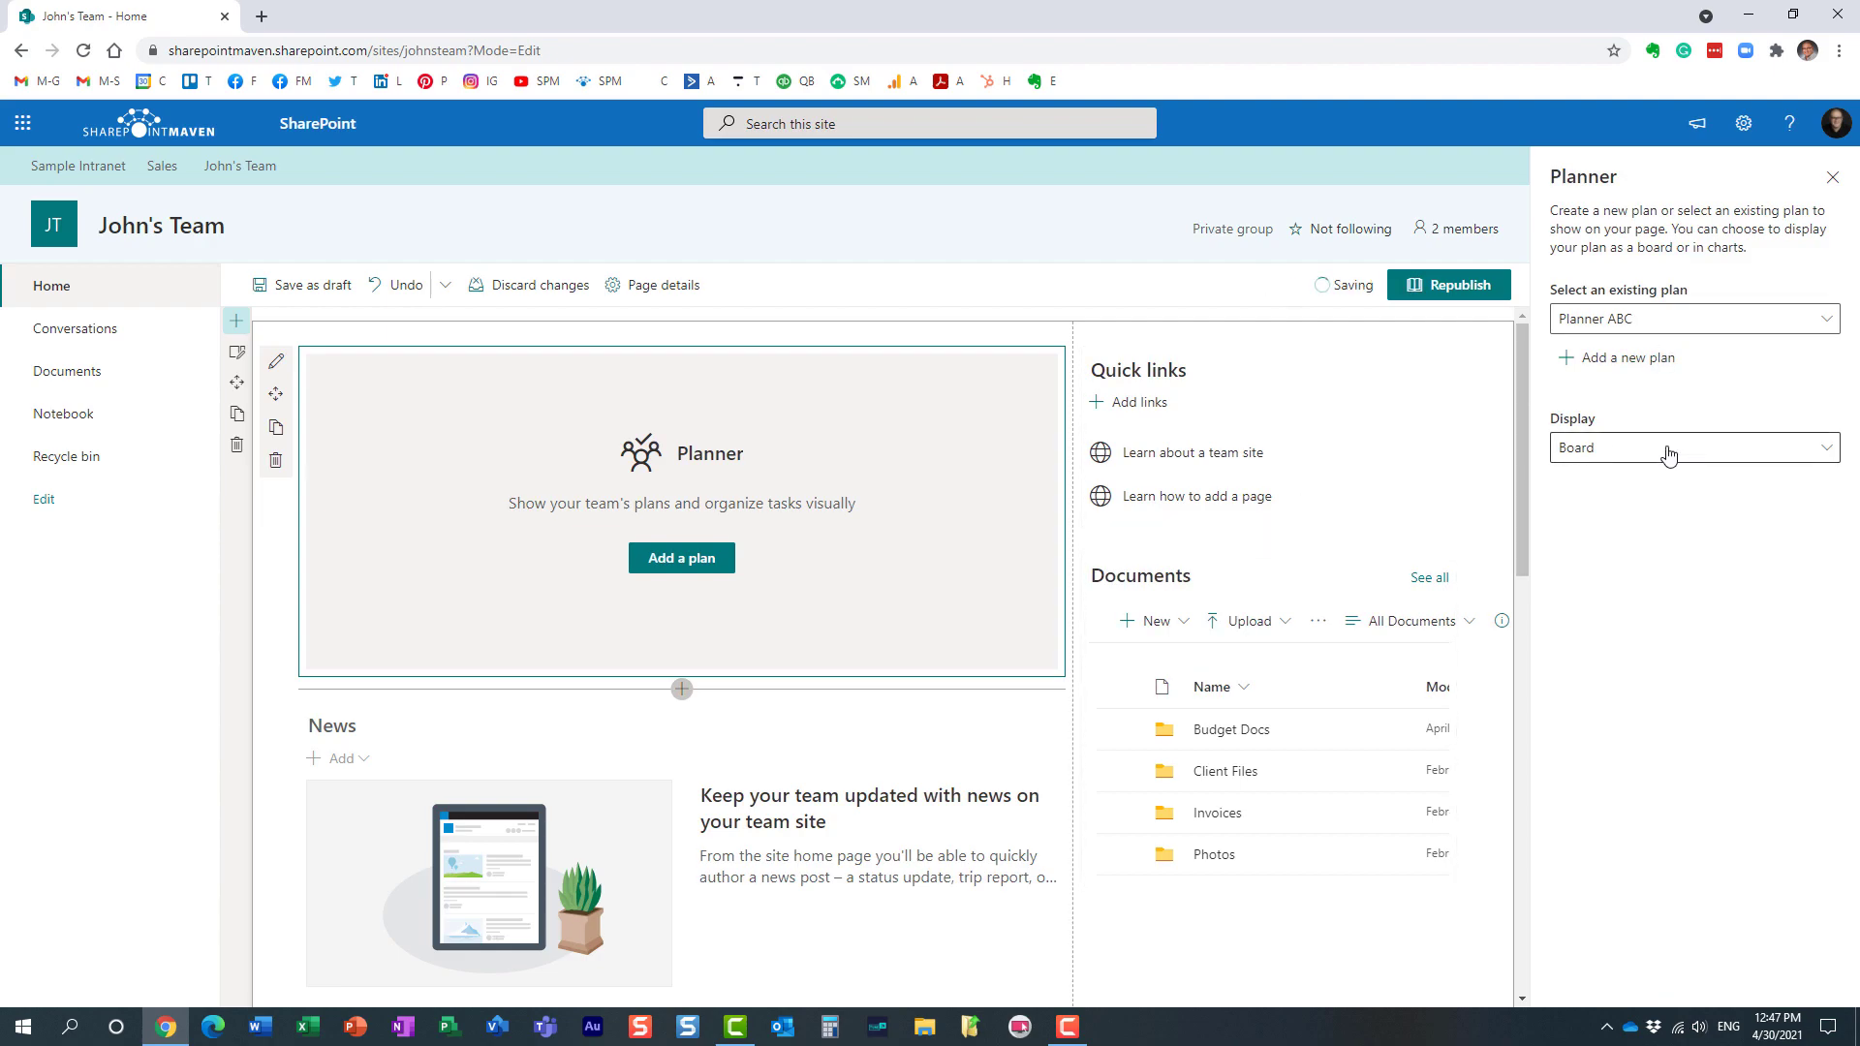
click(1613, 459)
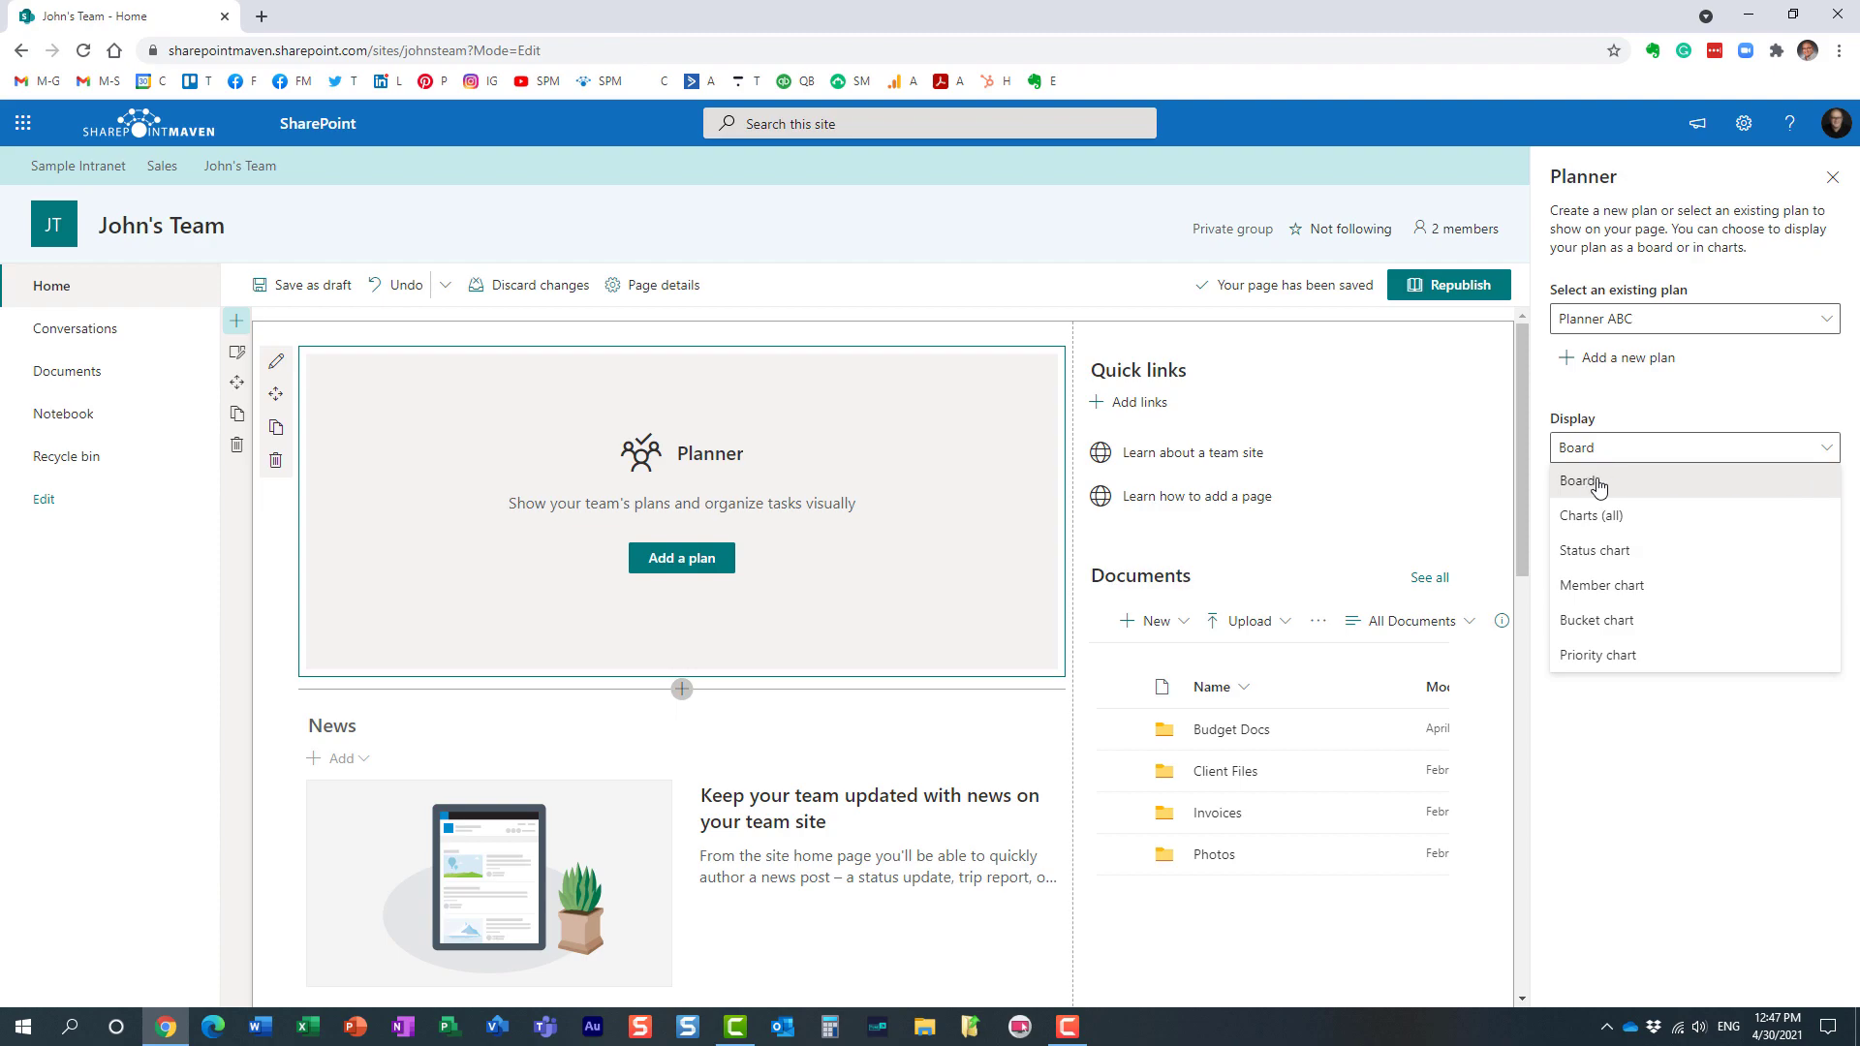
click(1598, 488)
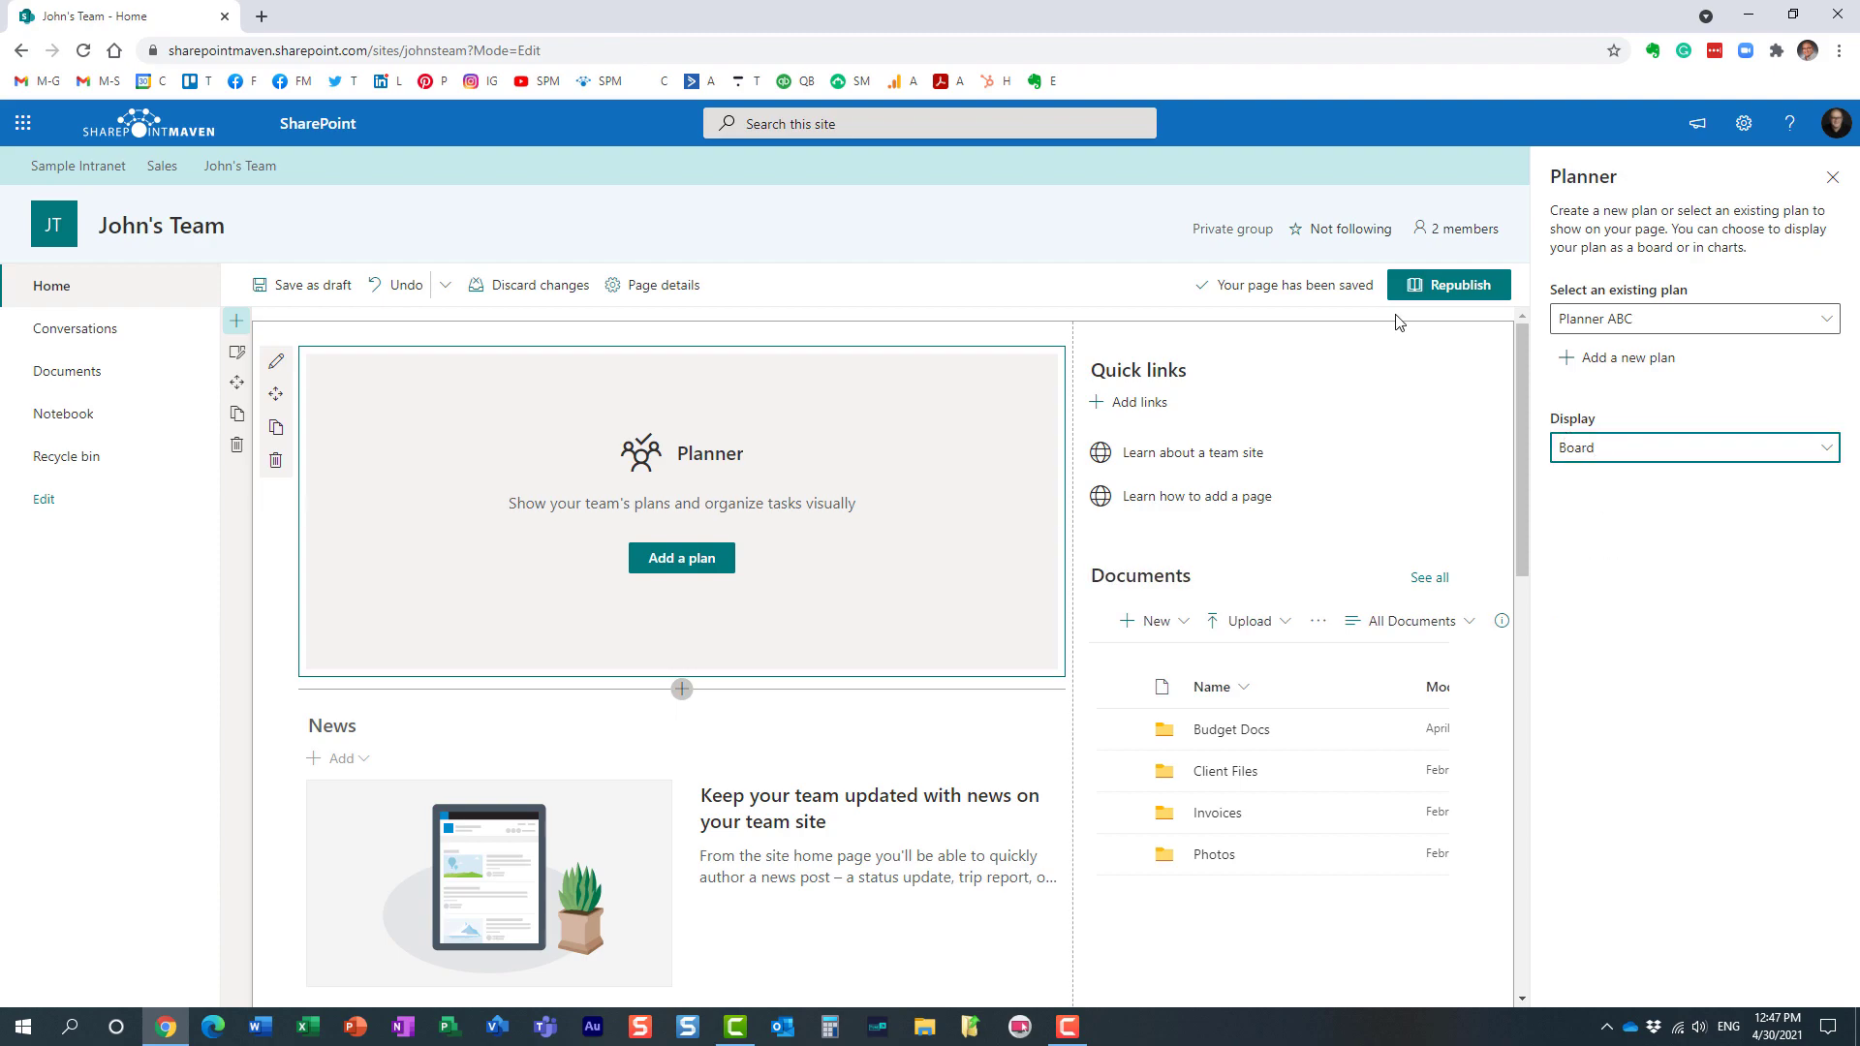
click(1447, 292)
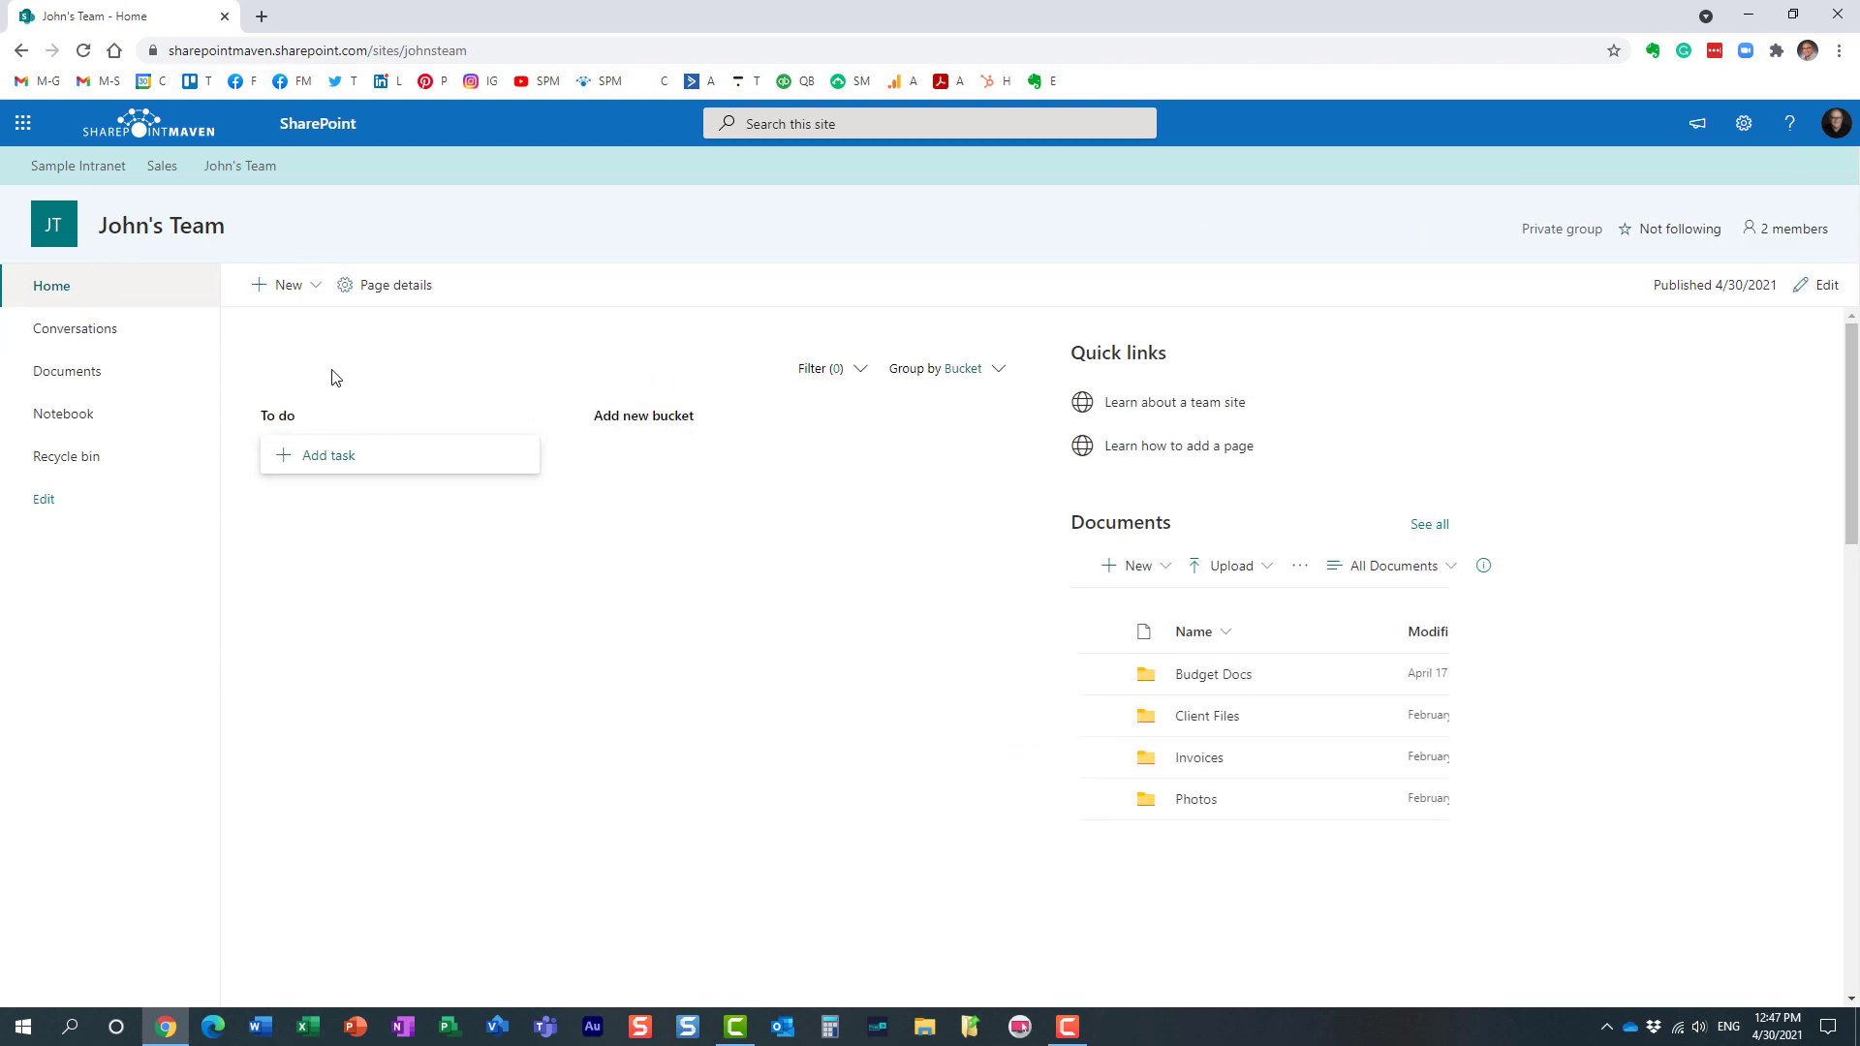
click(23, 123)
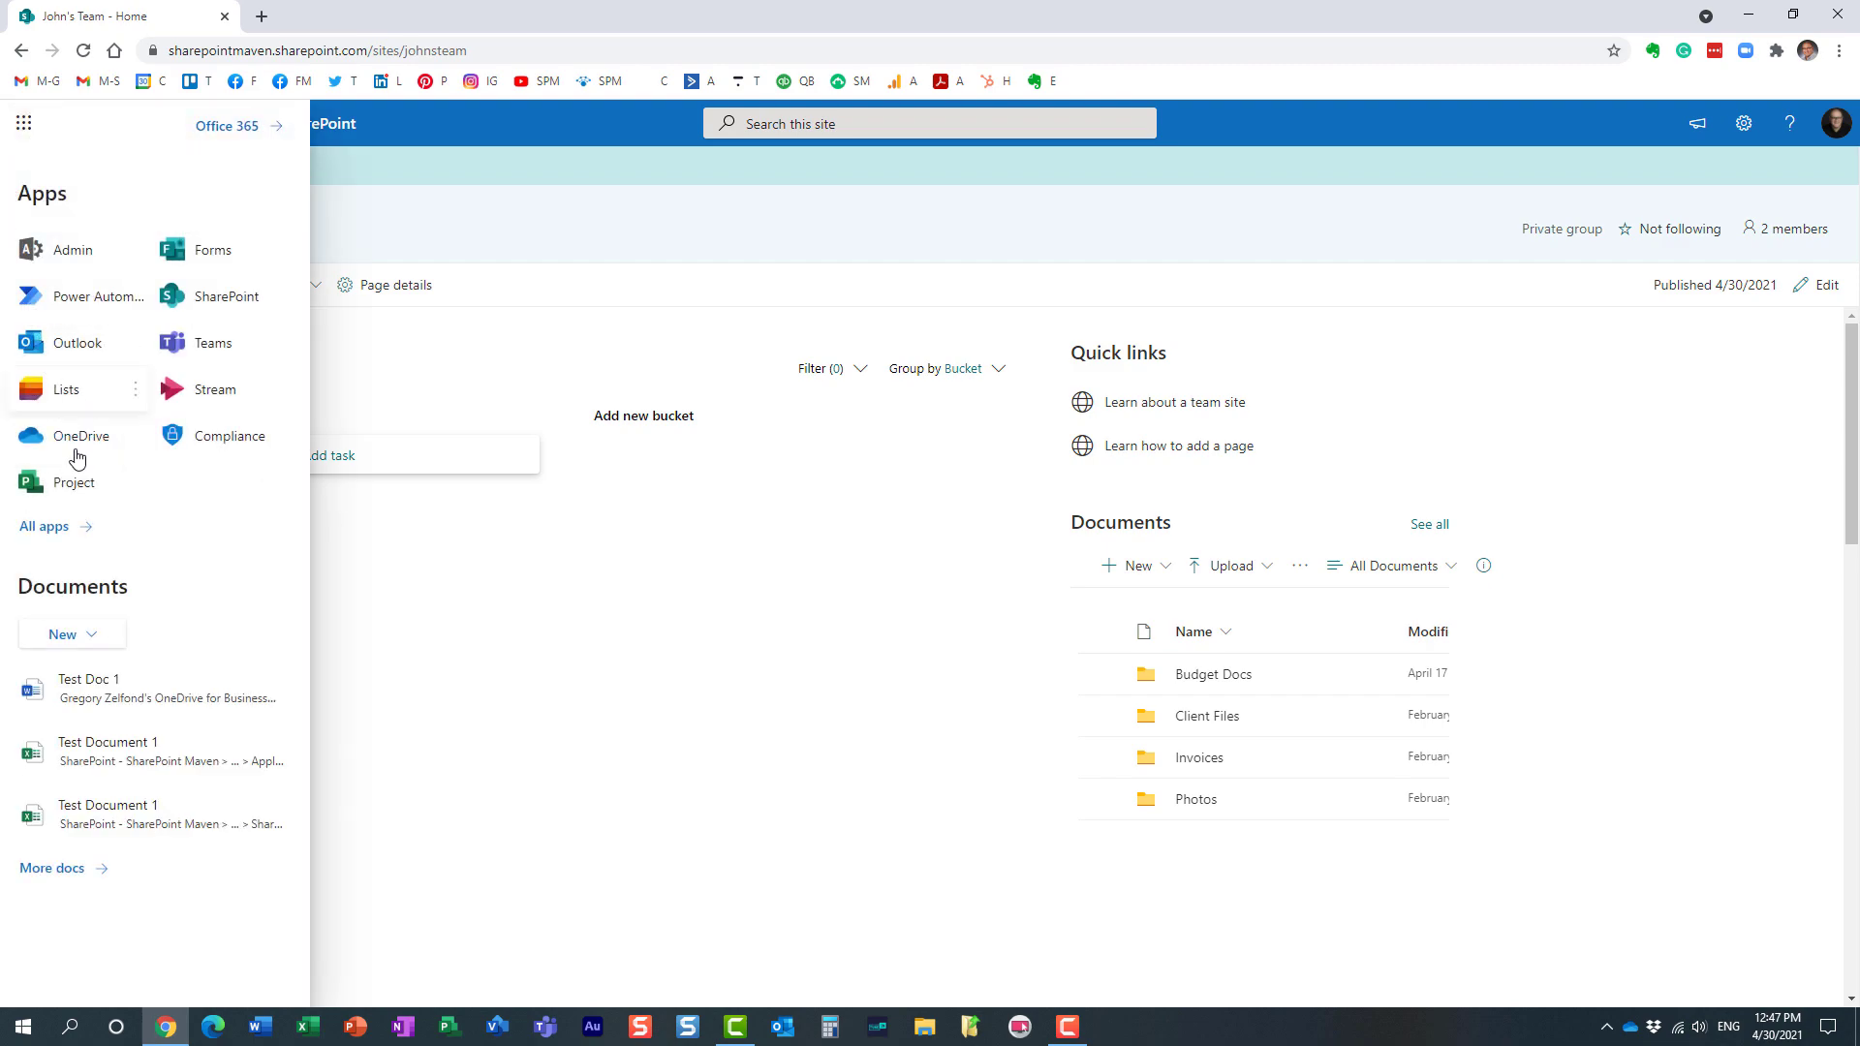
click(44, 526)
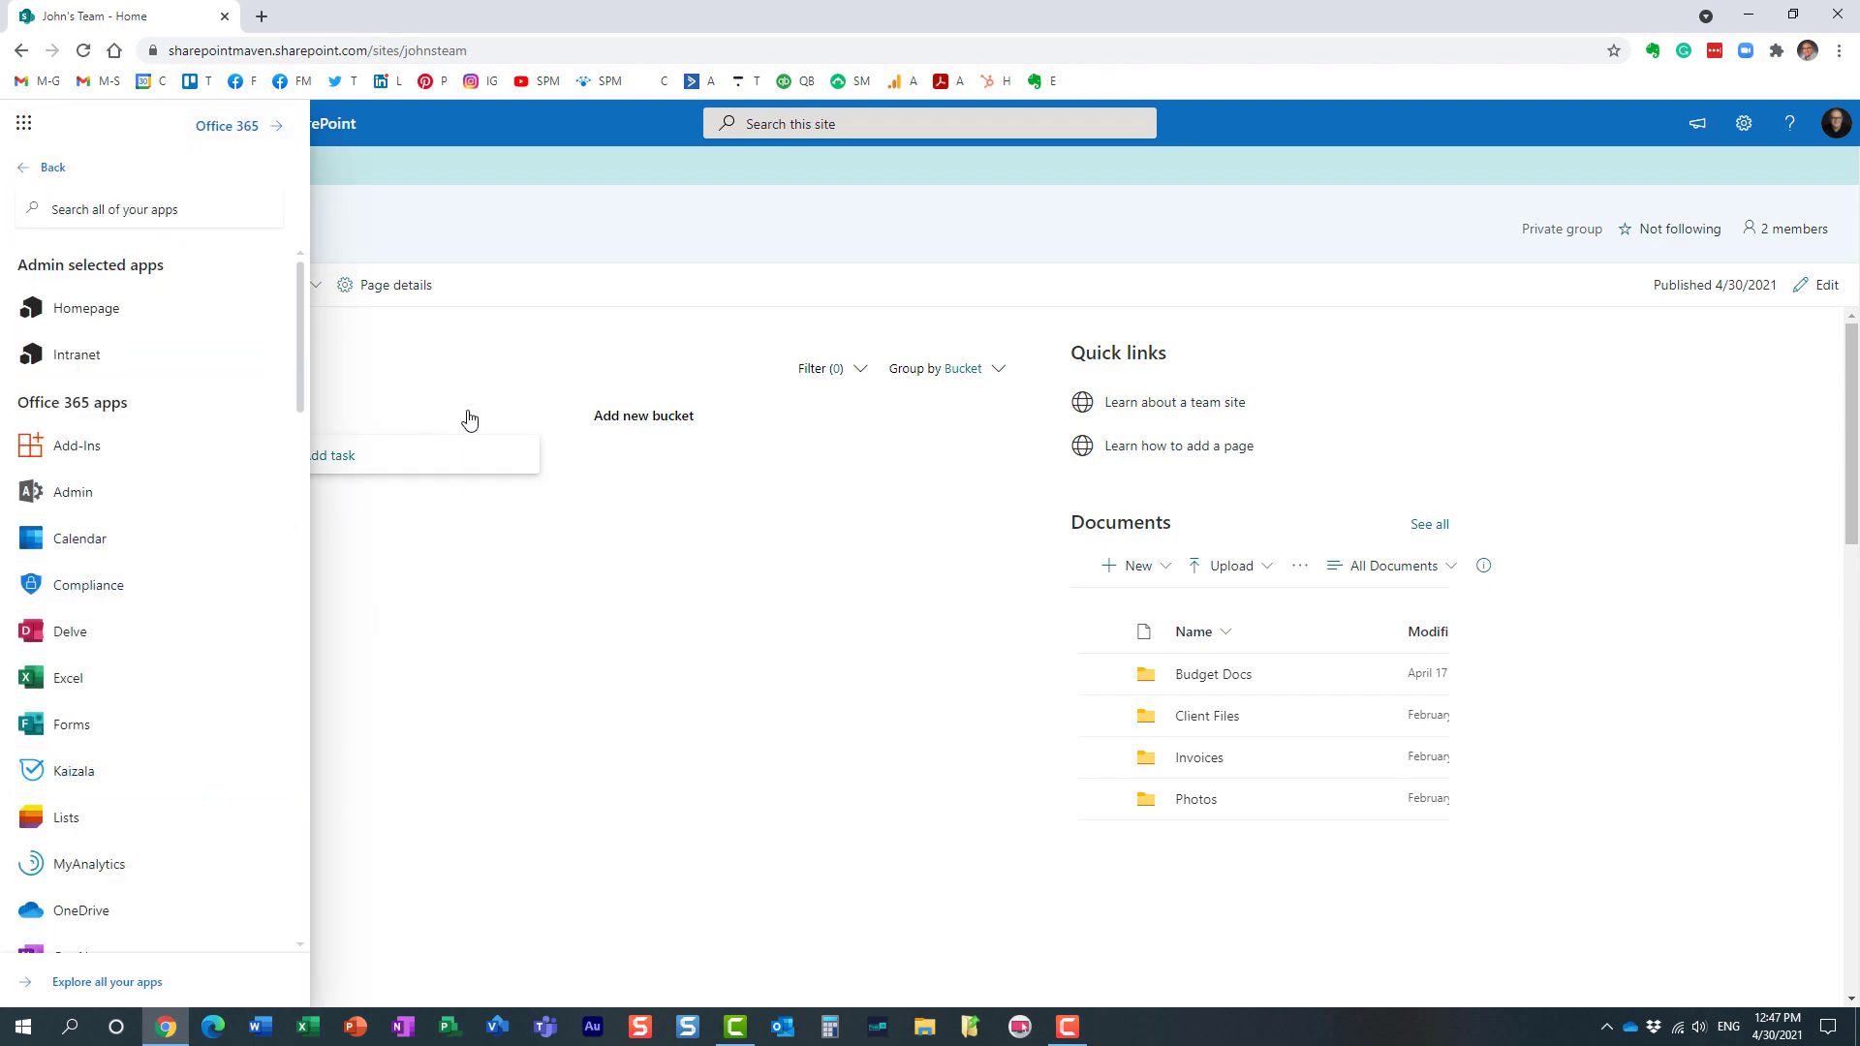
click(568, 226)
click(329, 456)
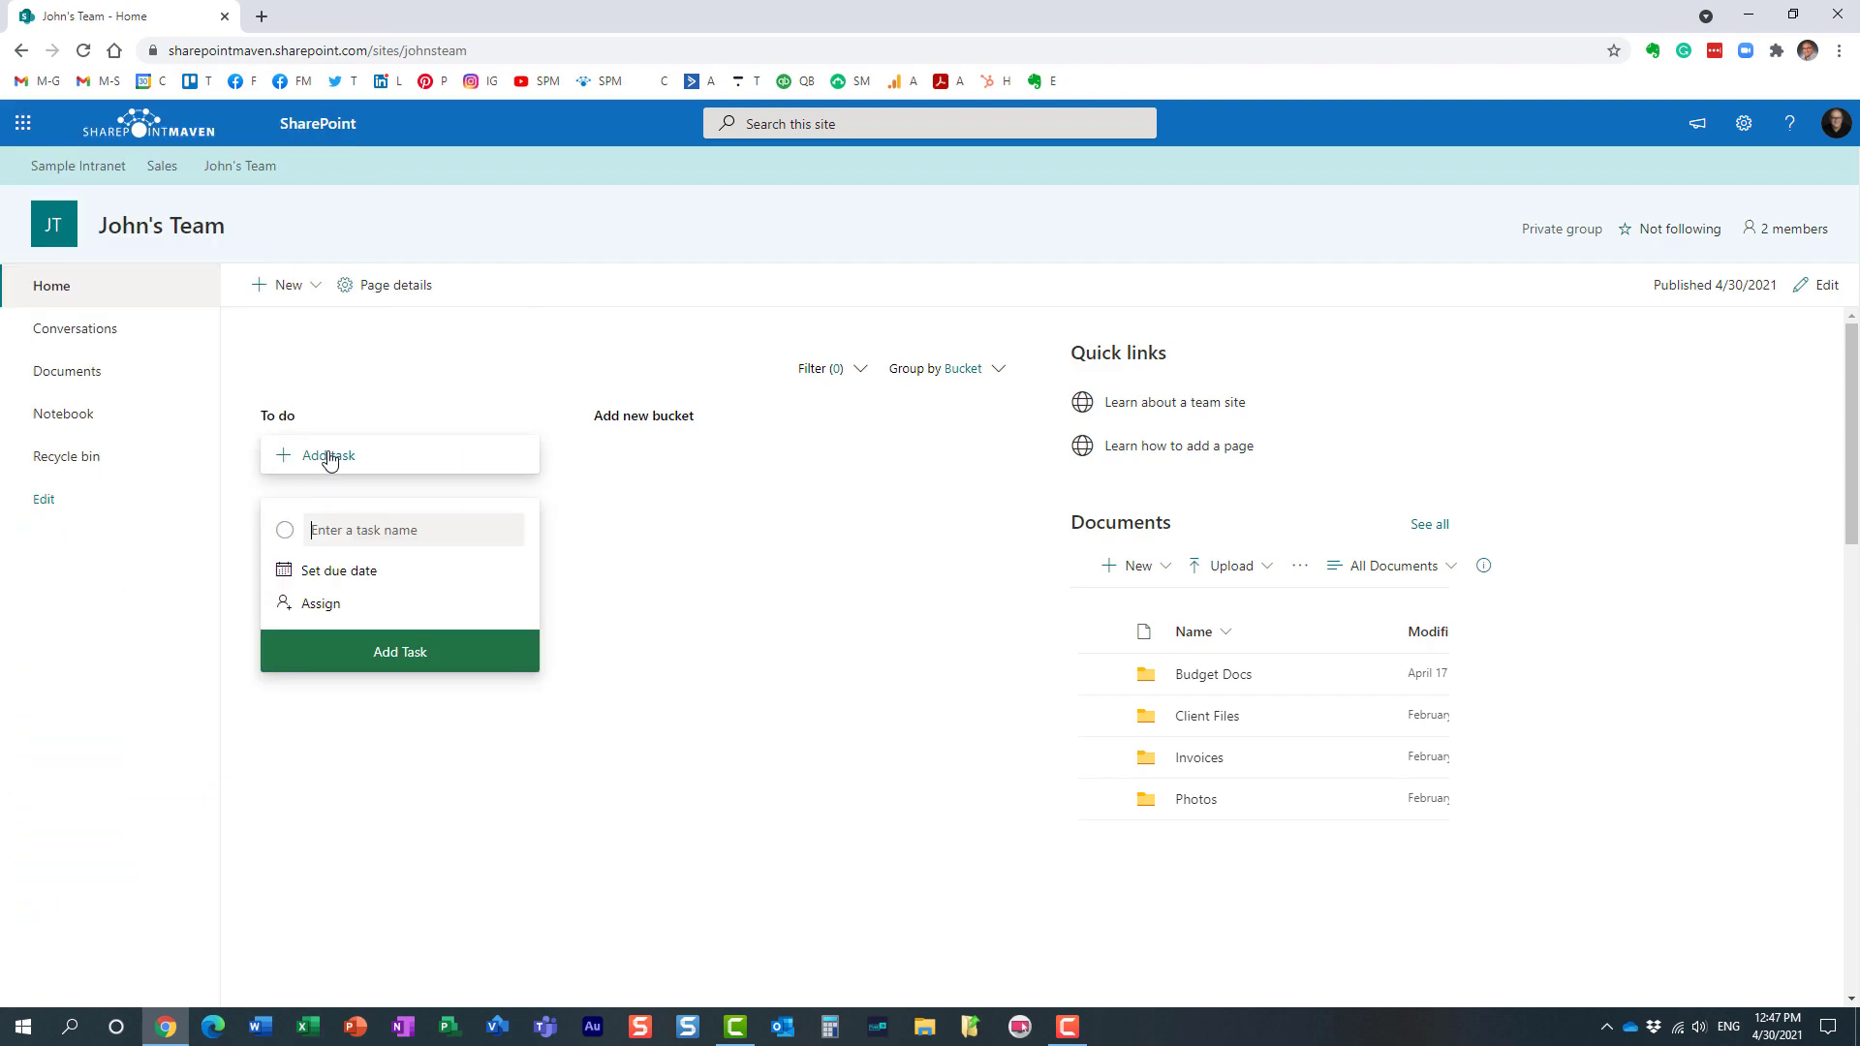
click(571, 219)
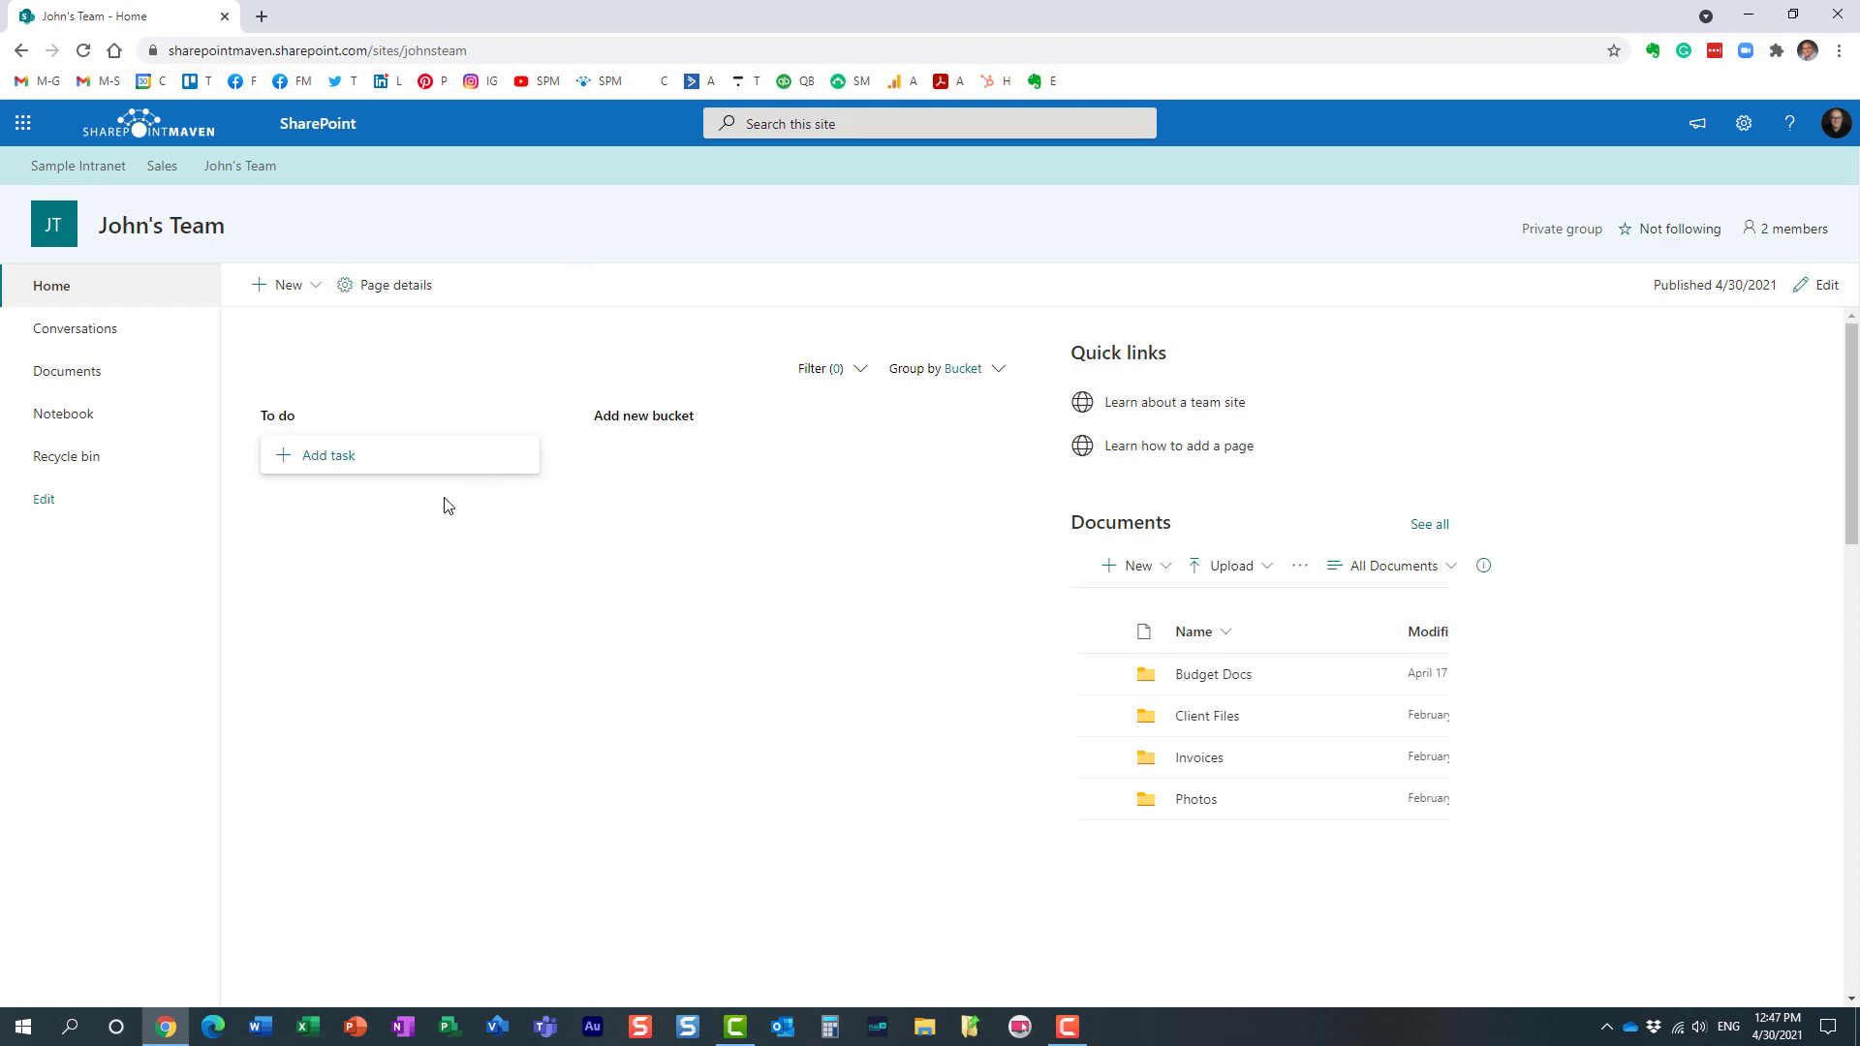
click(624, 421)
click(675, 242)
Step: Add a Planner link below Notebook in the site navigation and save it
click(43, 502)
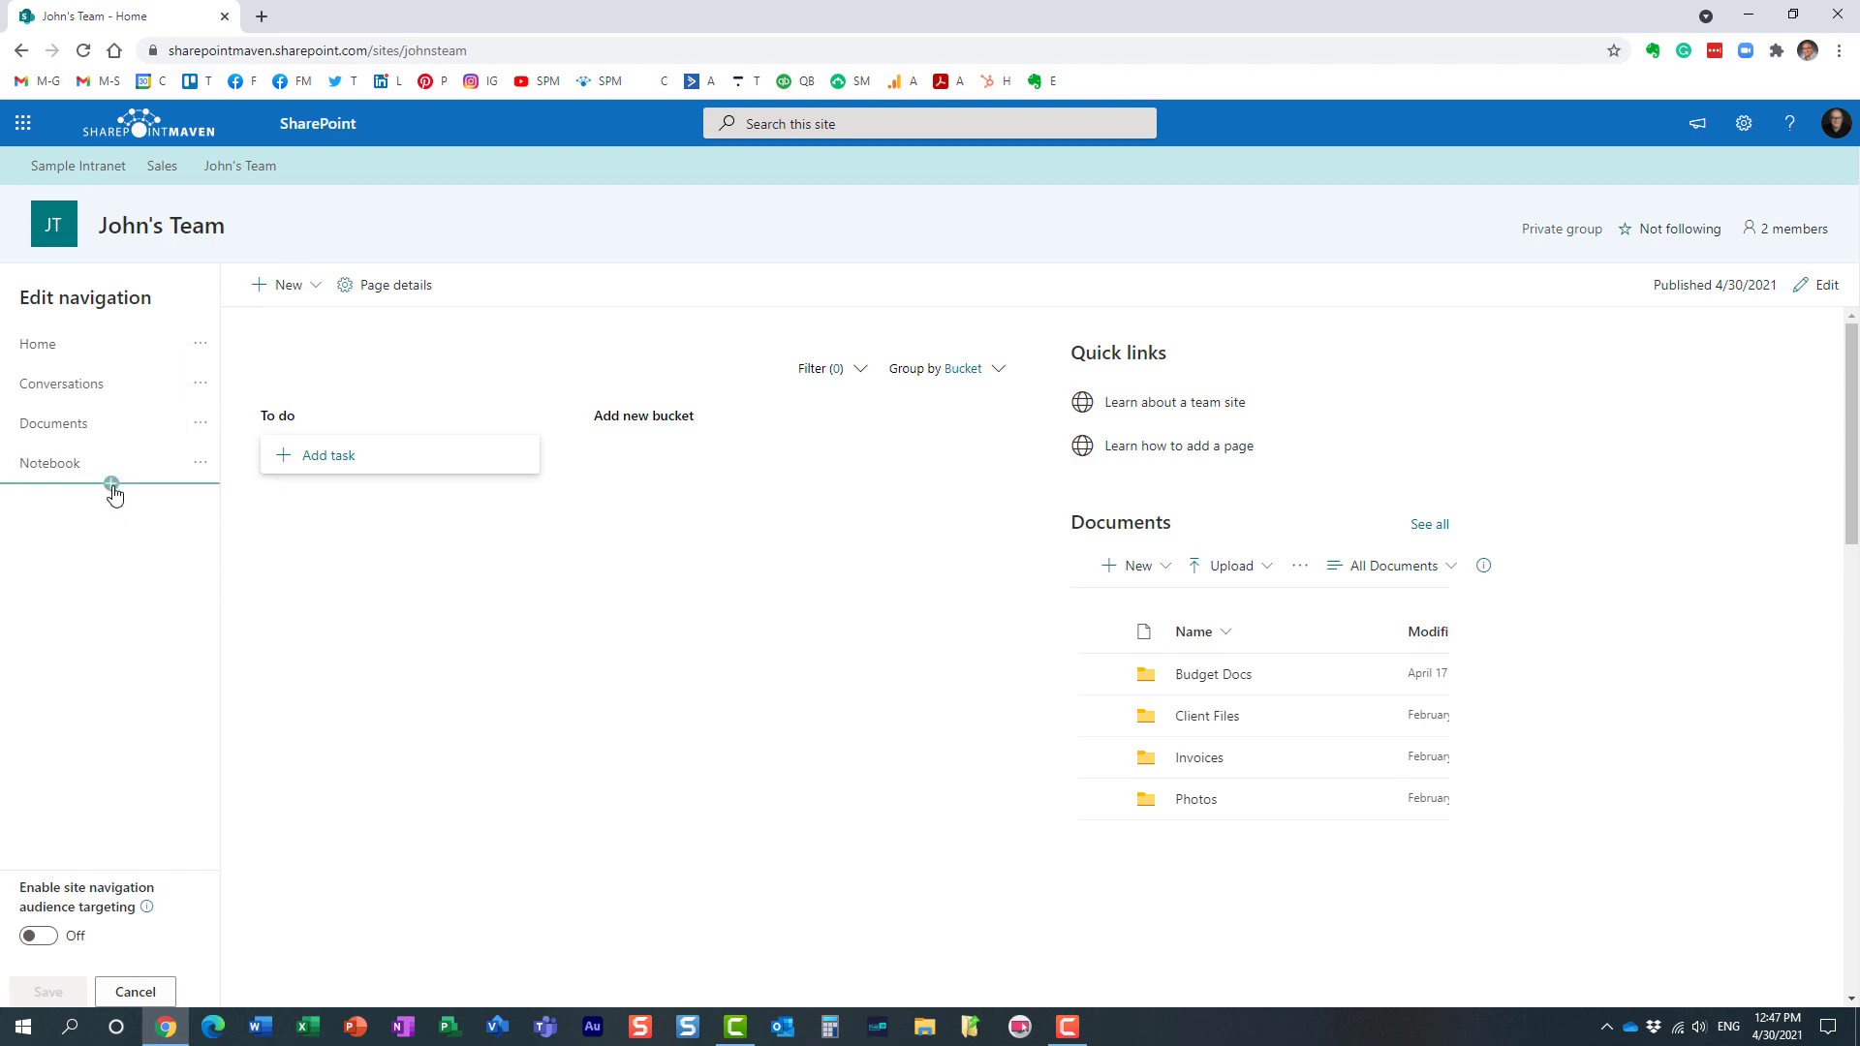
click(112, 484)
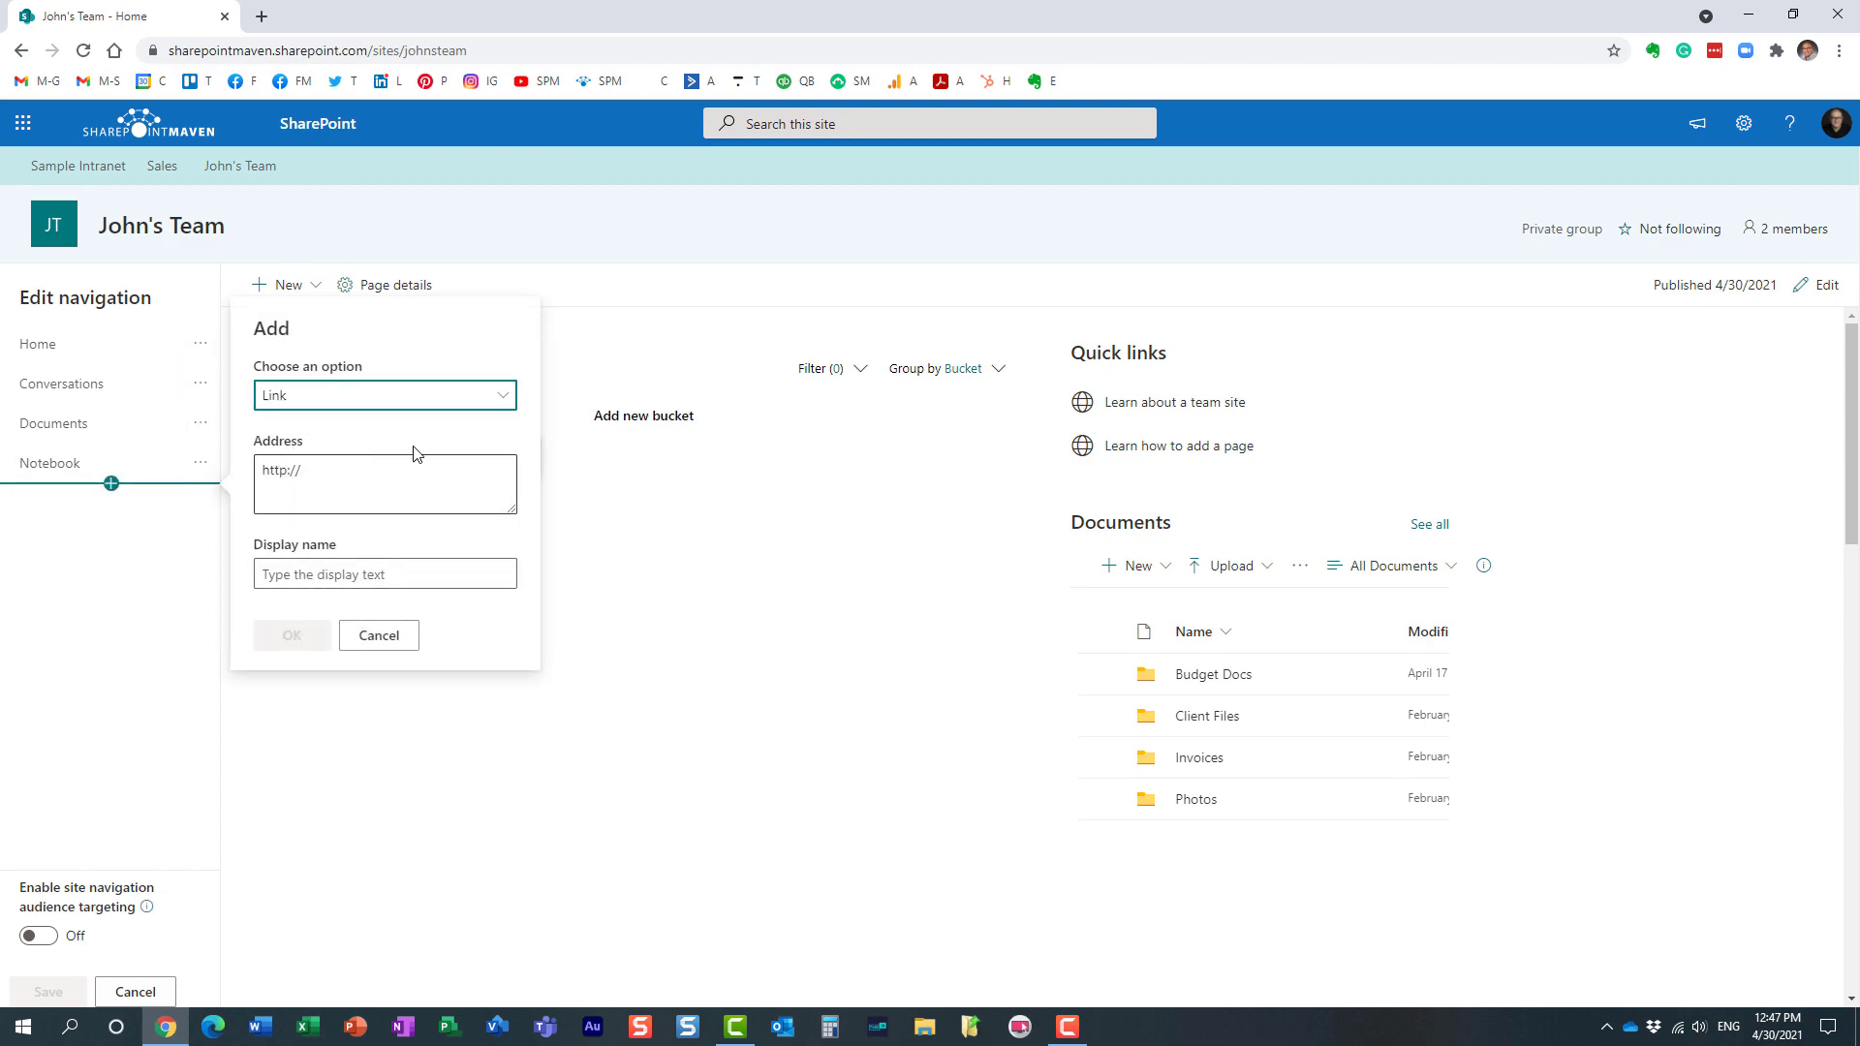
click(463, 400)
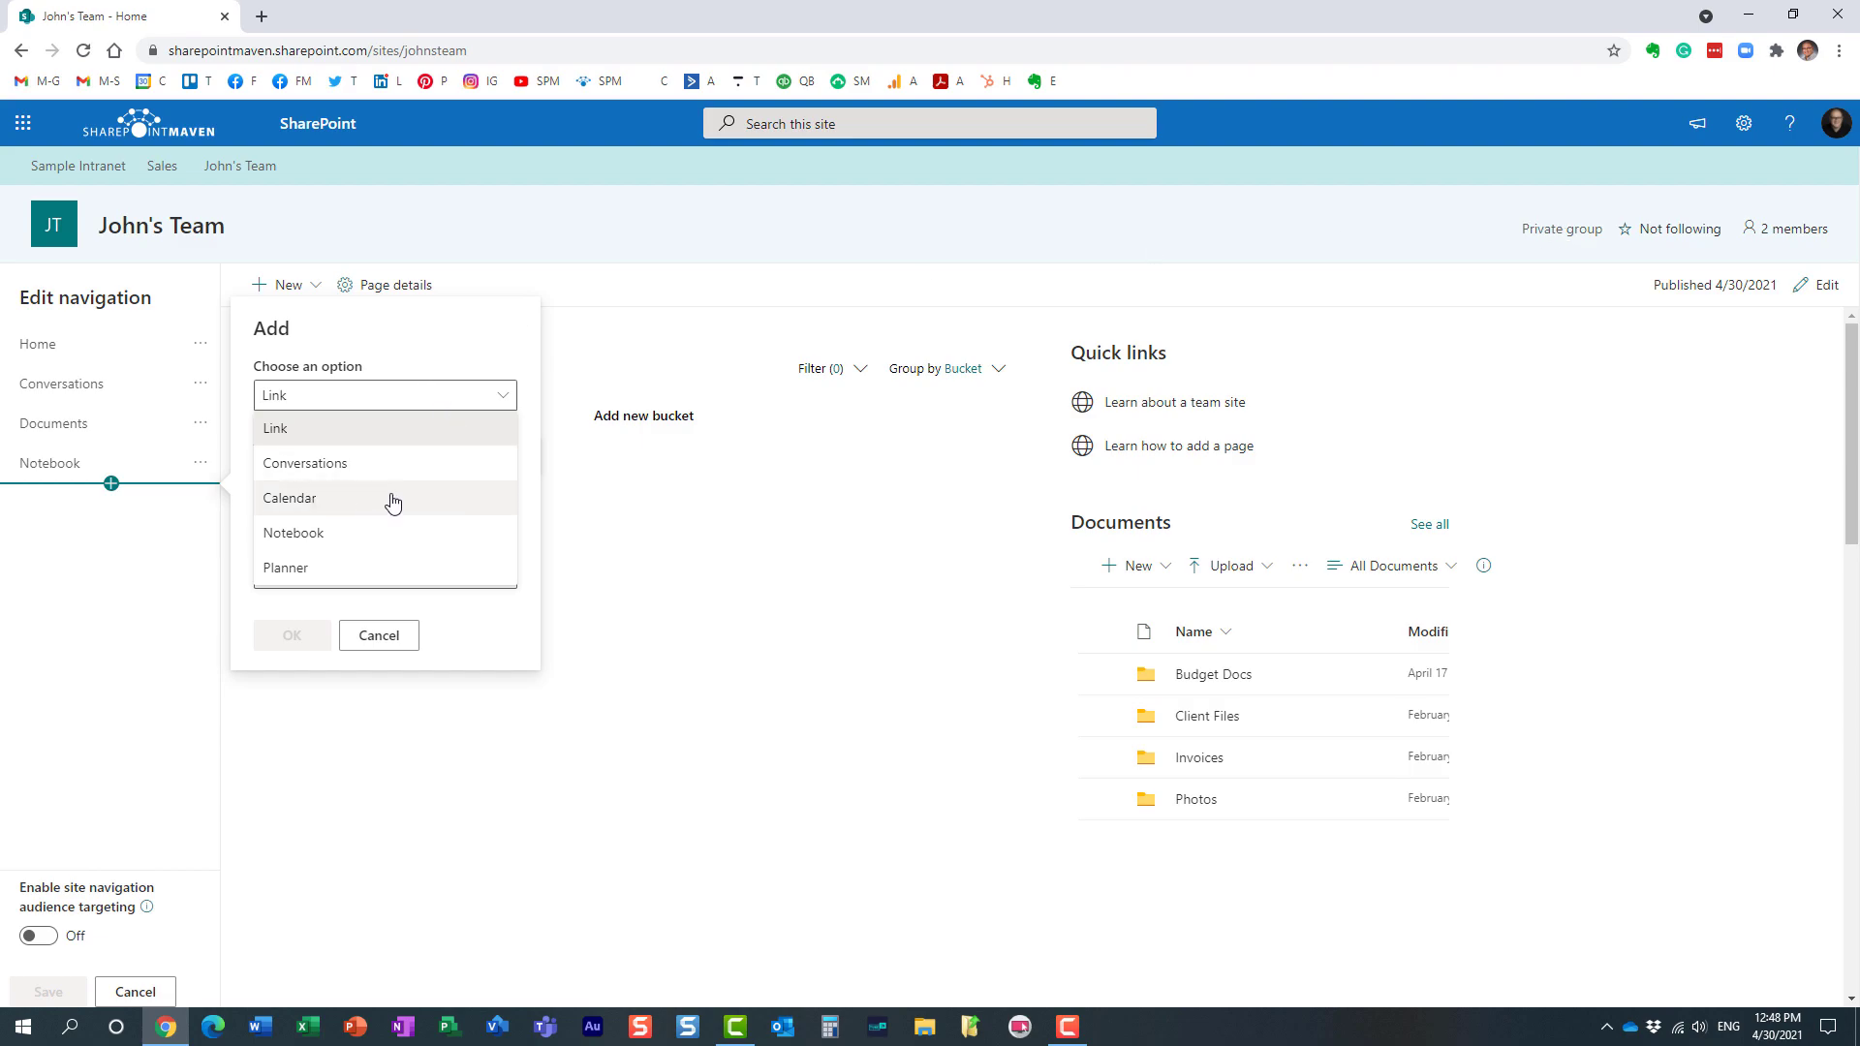
click(330, 573)
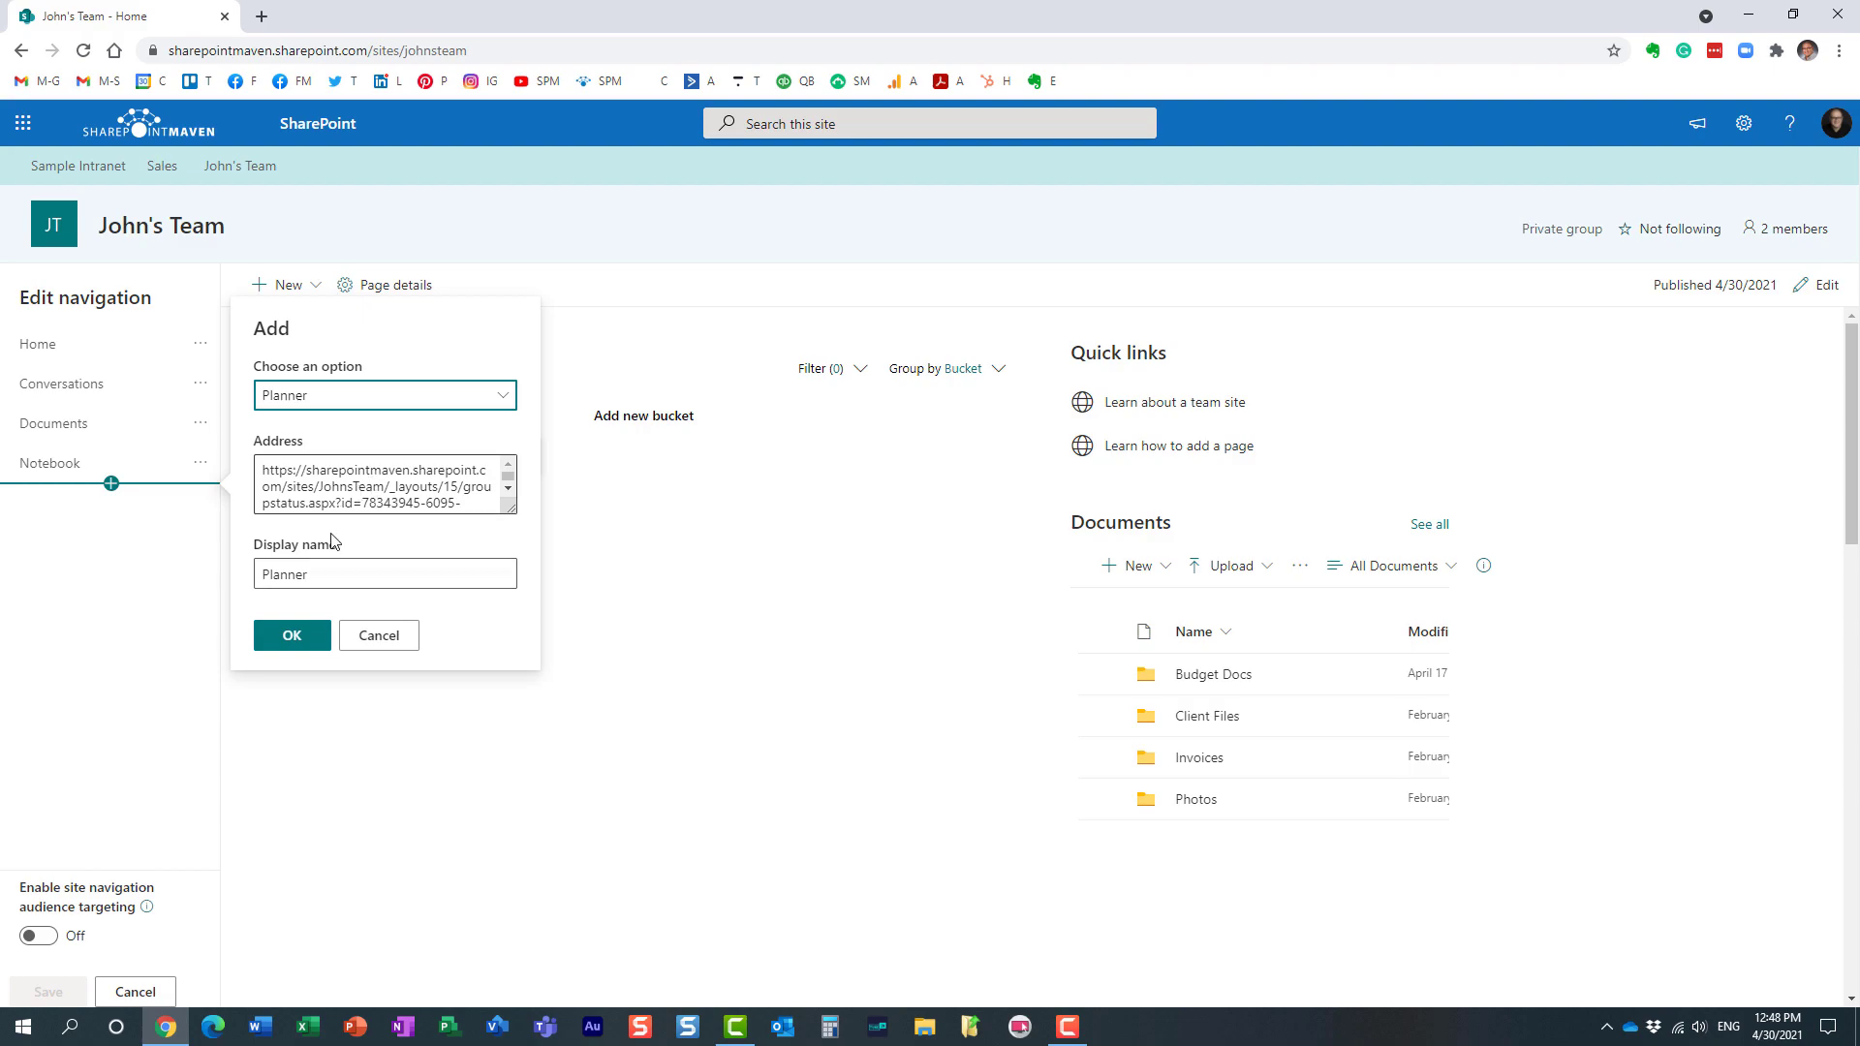
click(310, 641)
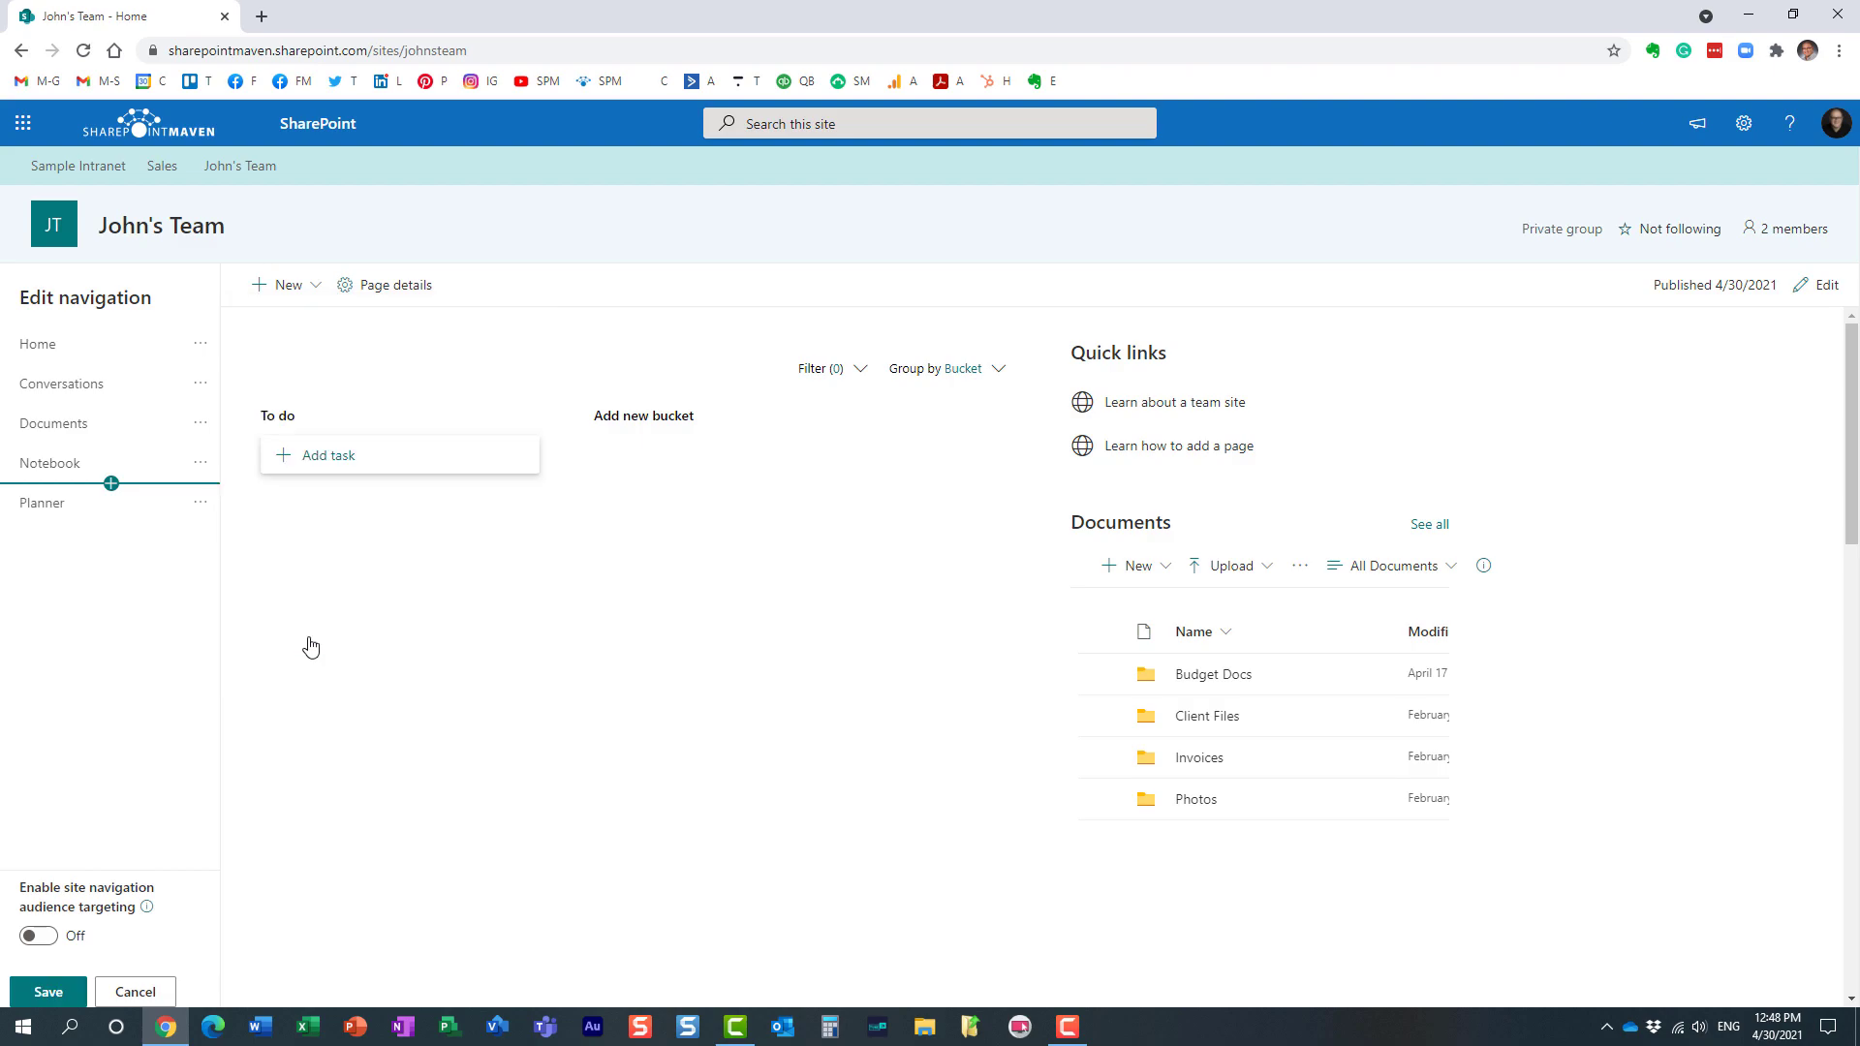
click(48, 993)
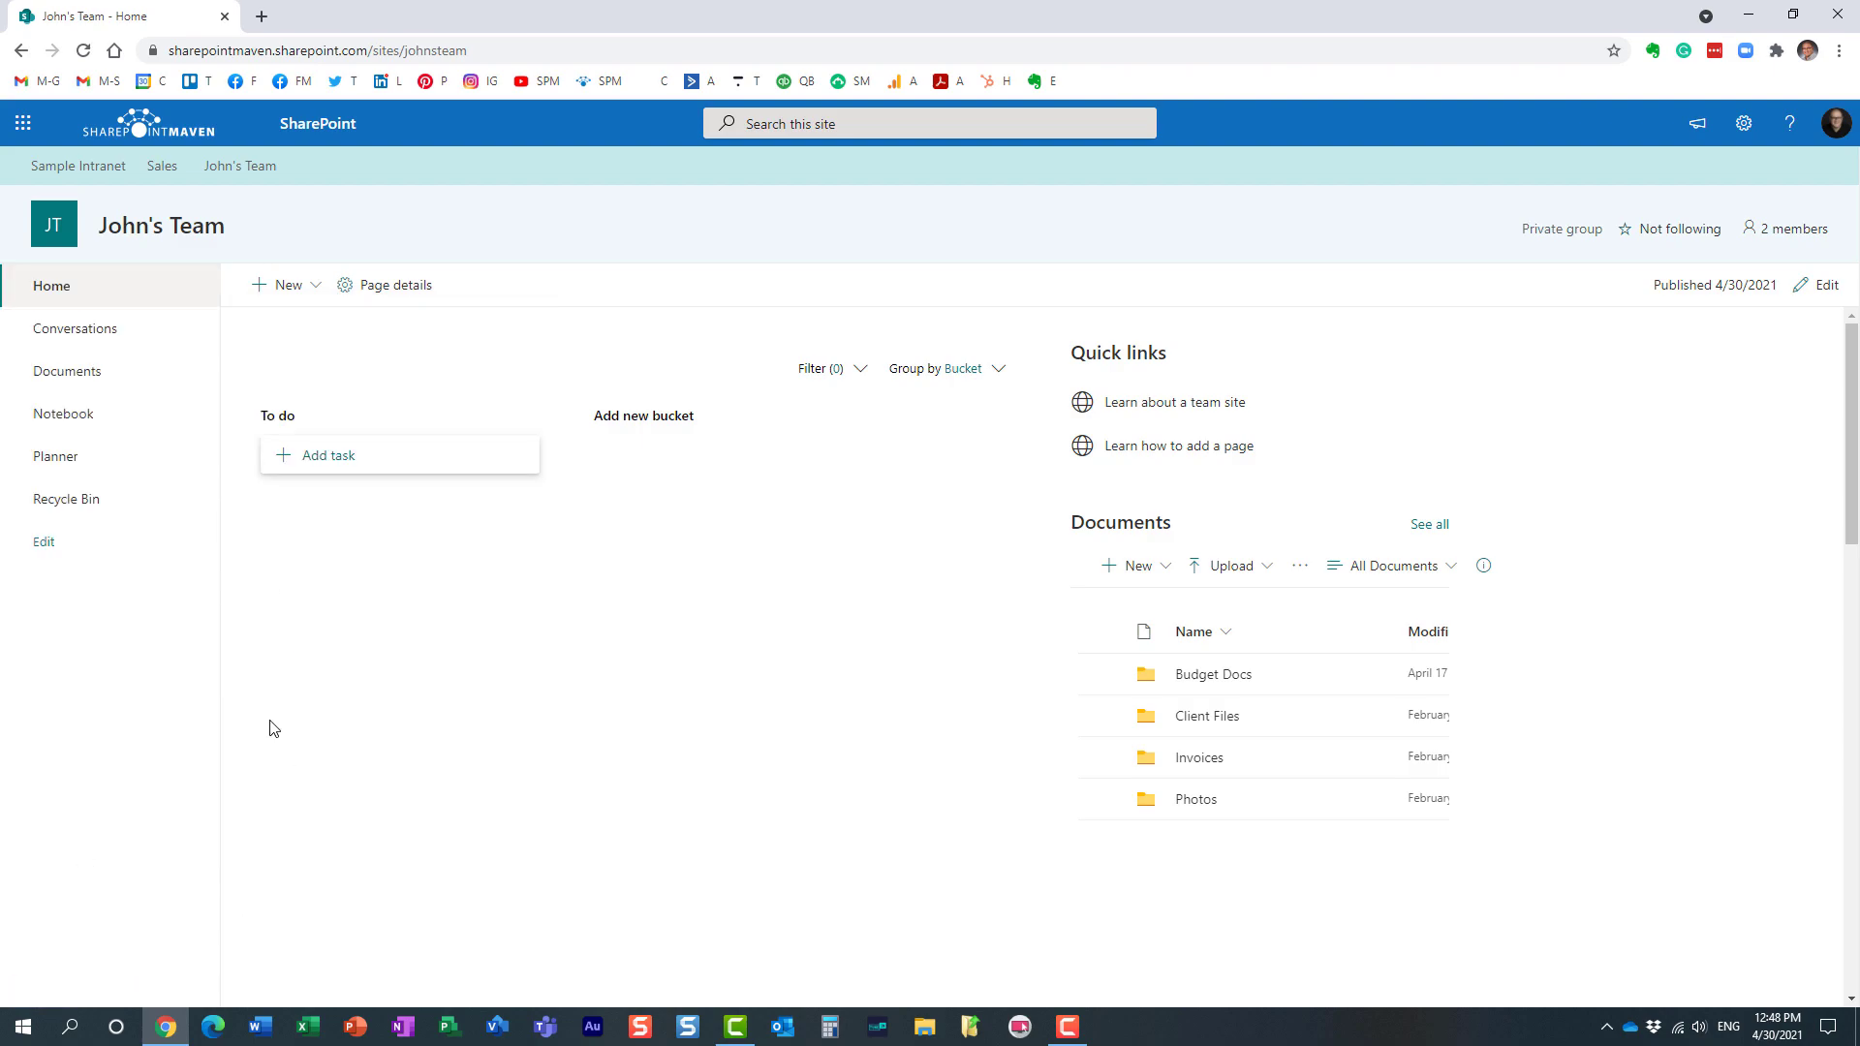
right_click(76, 465)
Step: Open the Planner navigation link in a new tab, then return to the John's Team home page
click(167, 475)
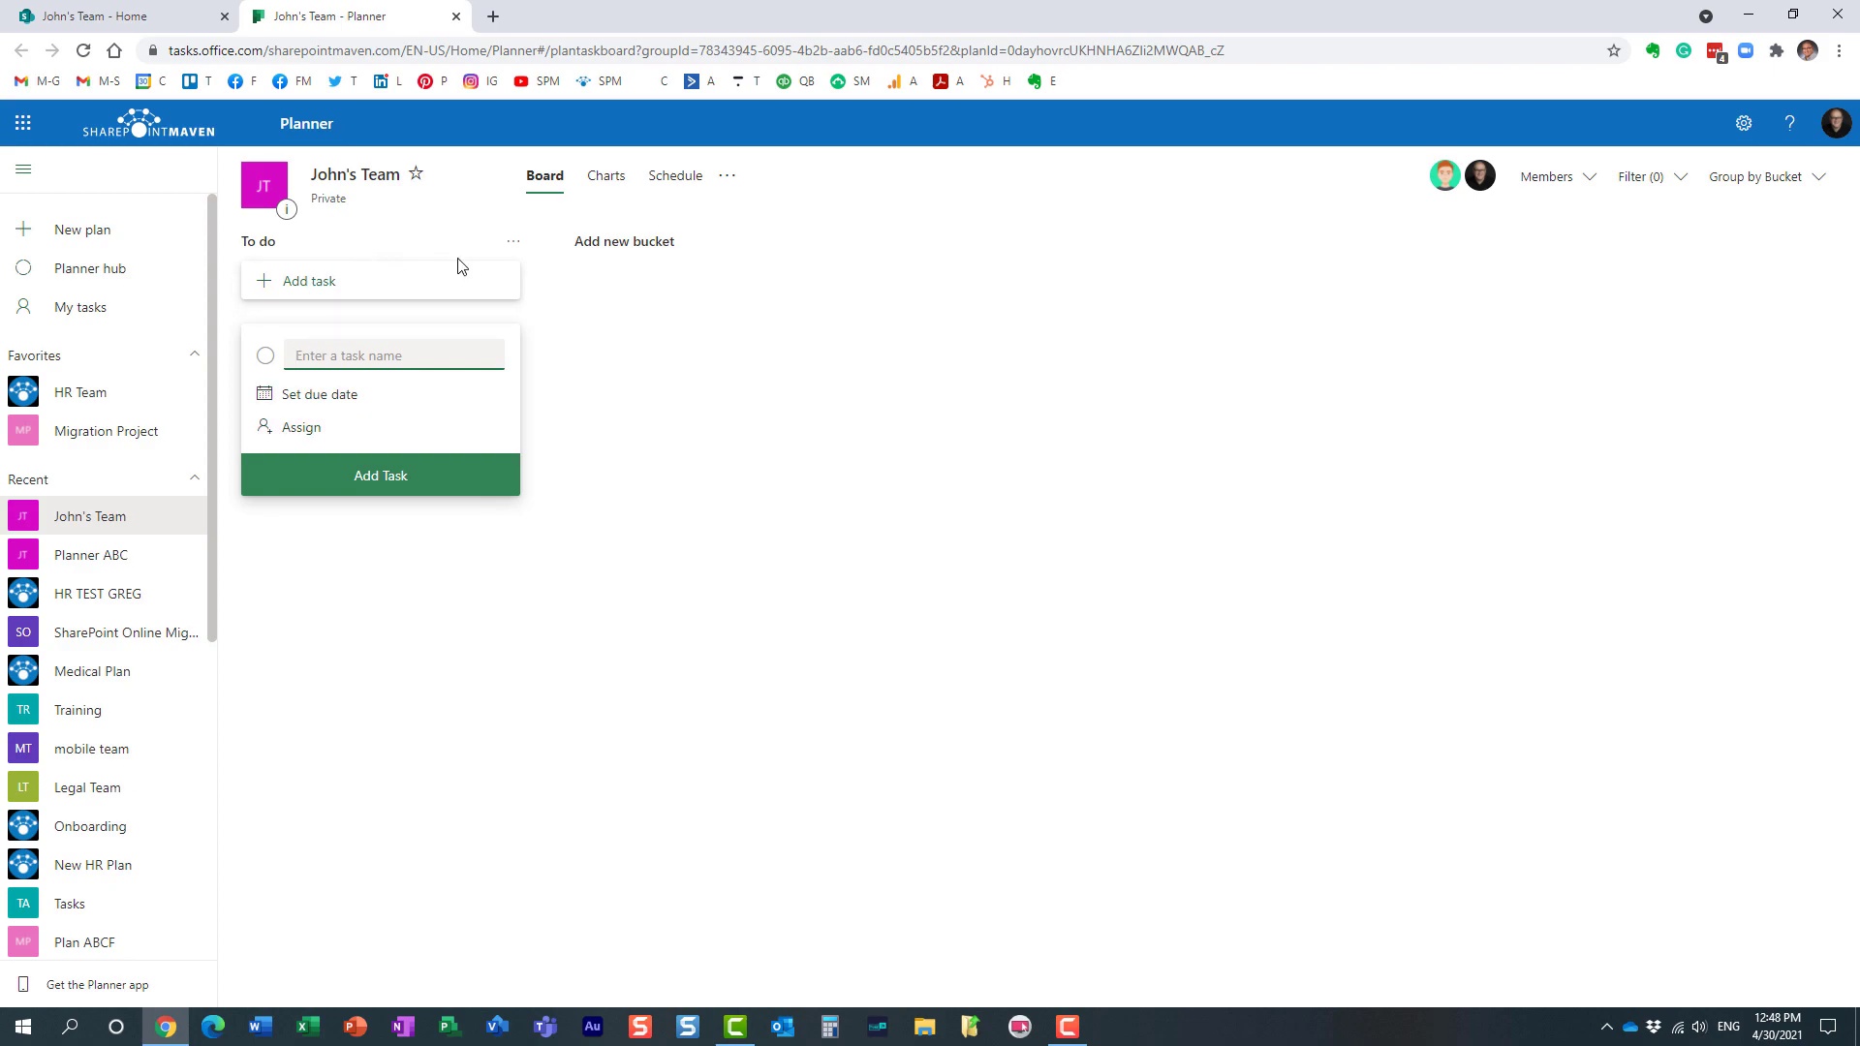
click(136, 16)
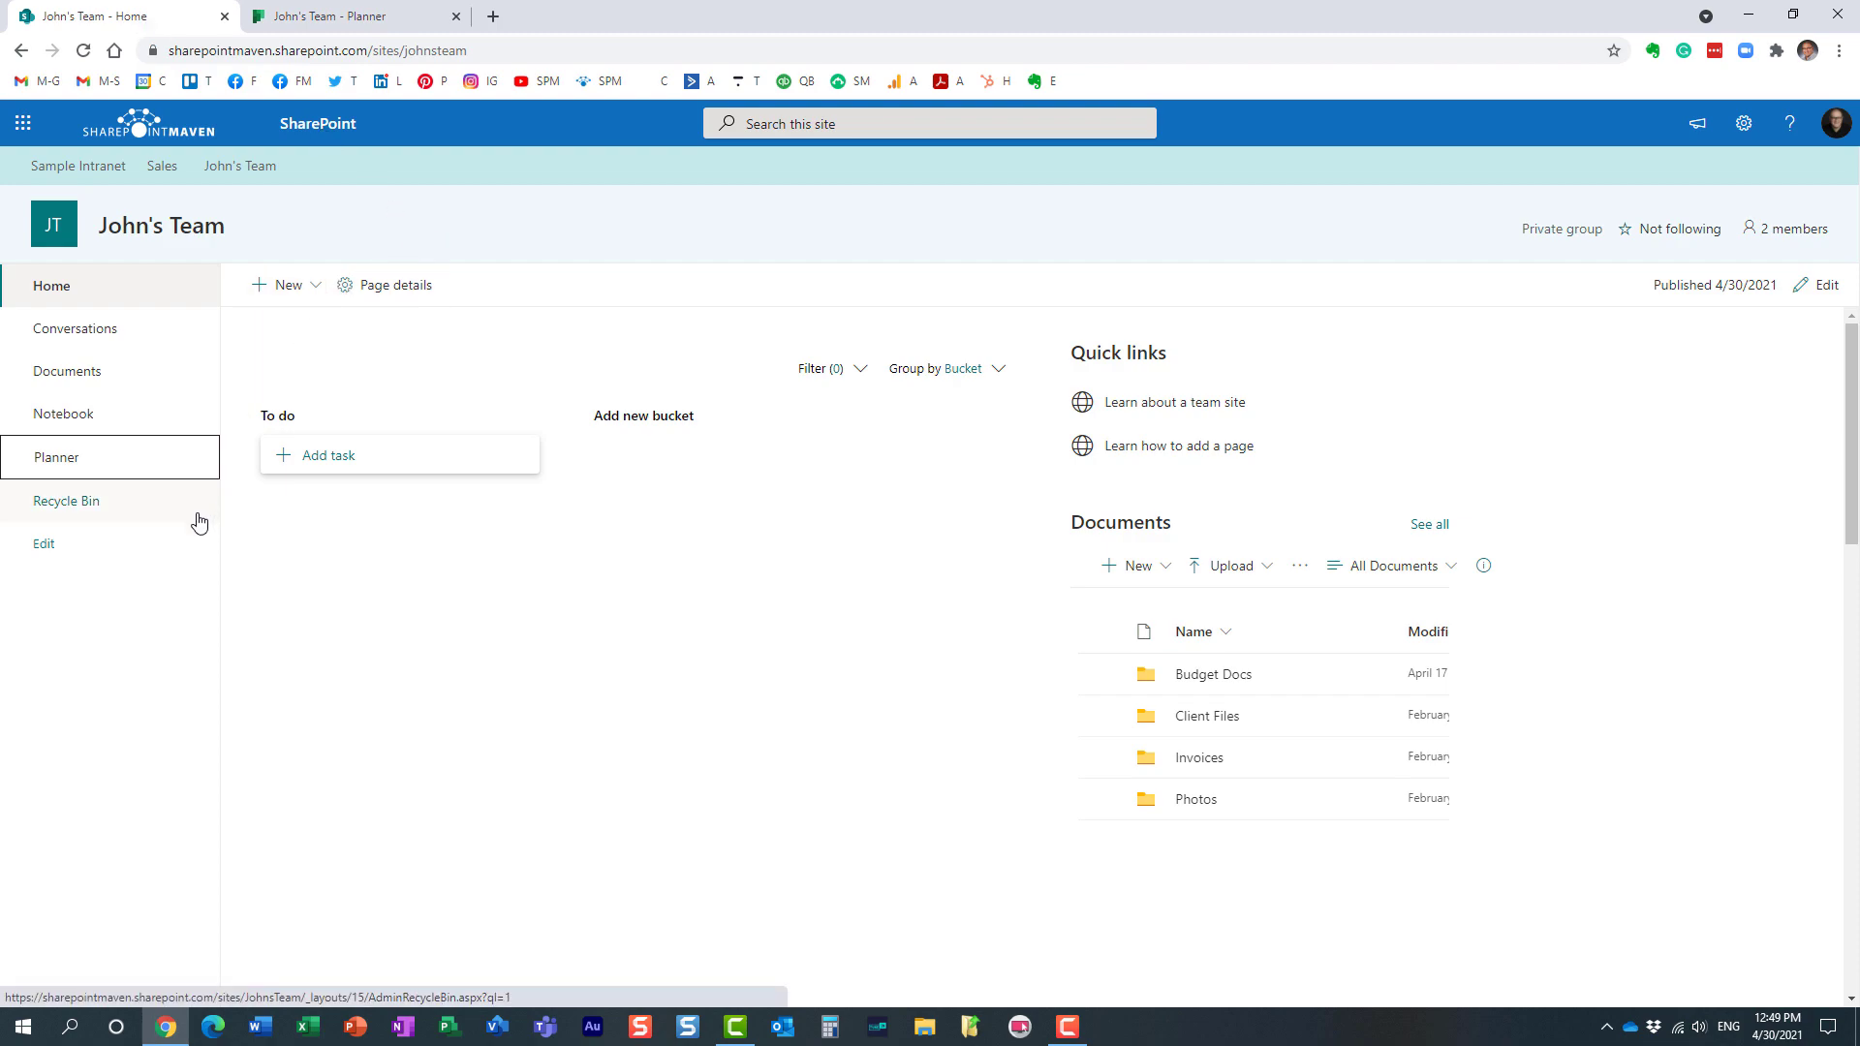
Step: Reload the home page, start a new plan from the New menu, and begin naming it Plan DEF
click(80, 290)
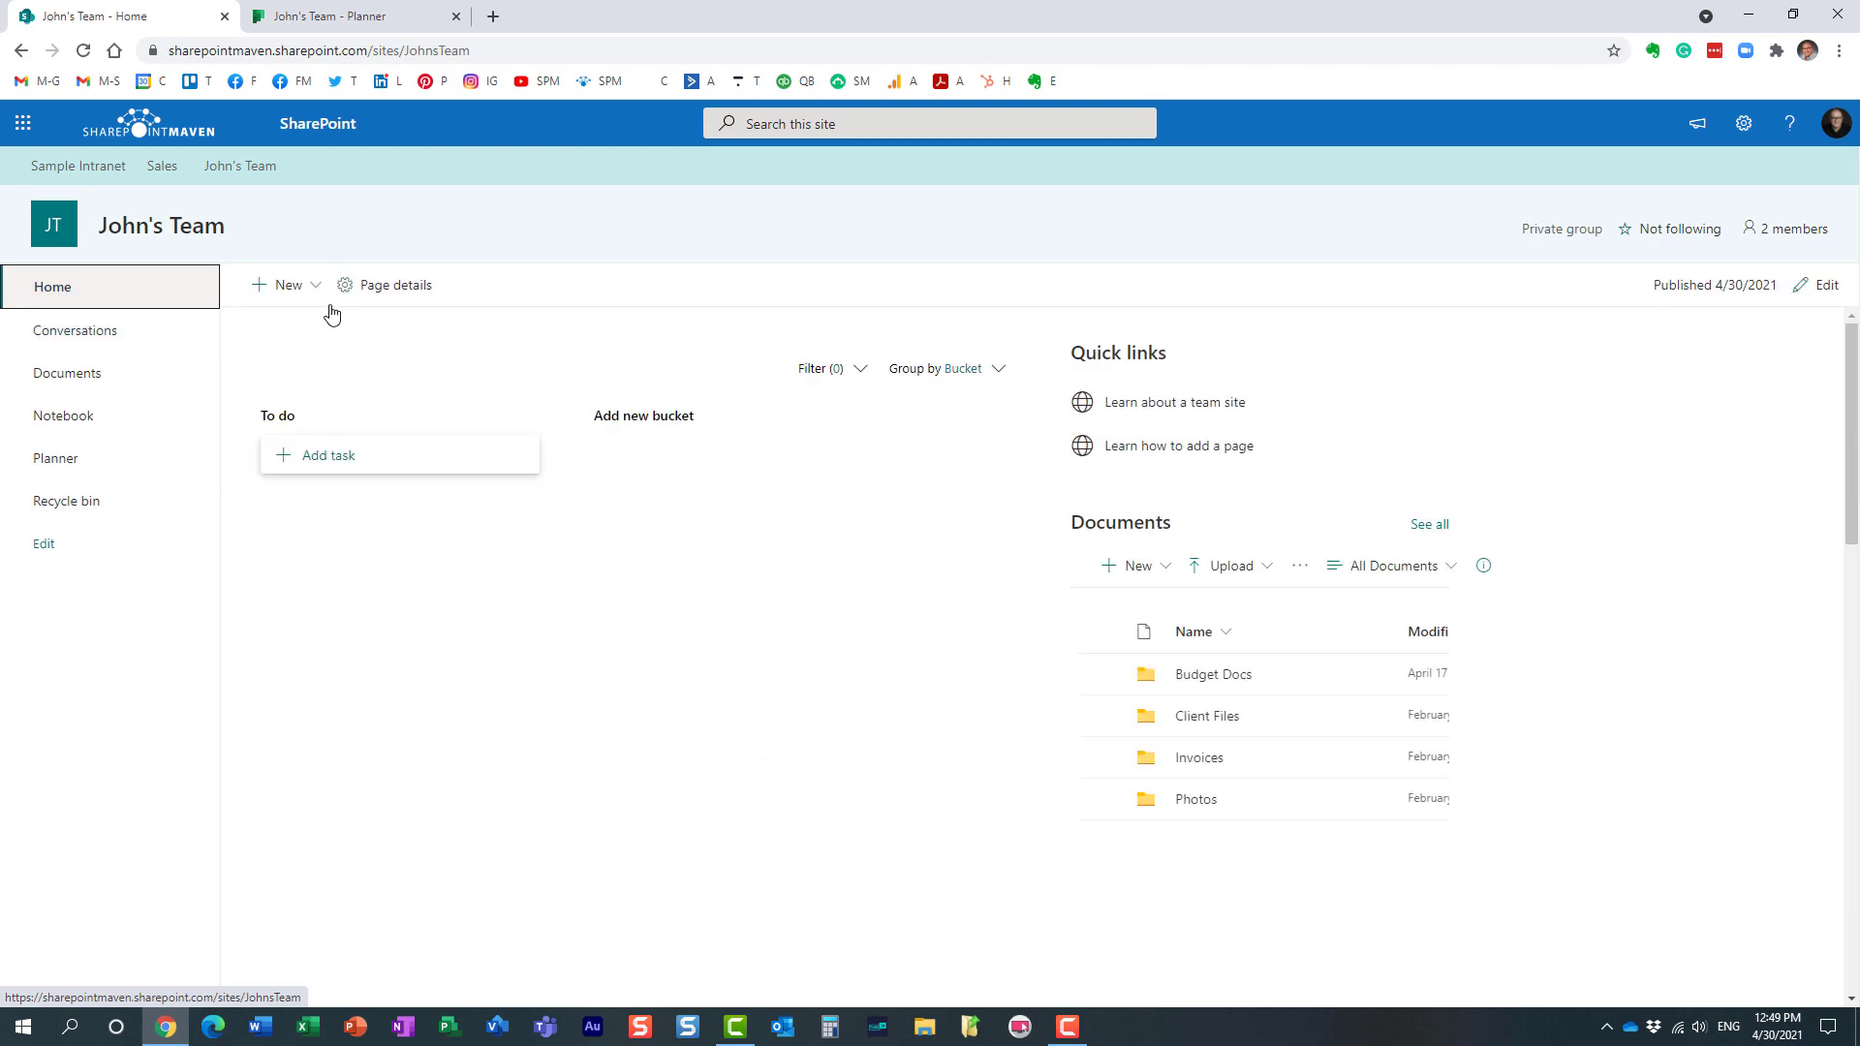
click(313, 299)
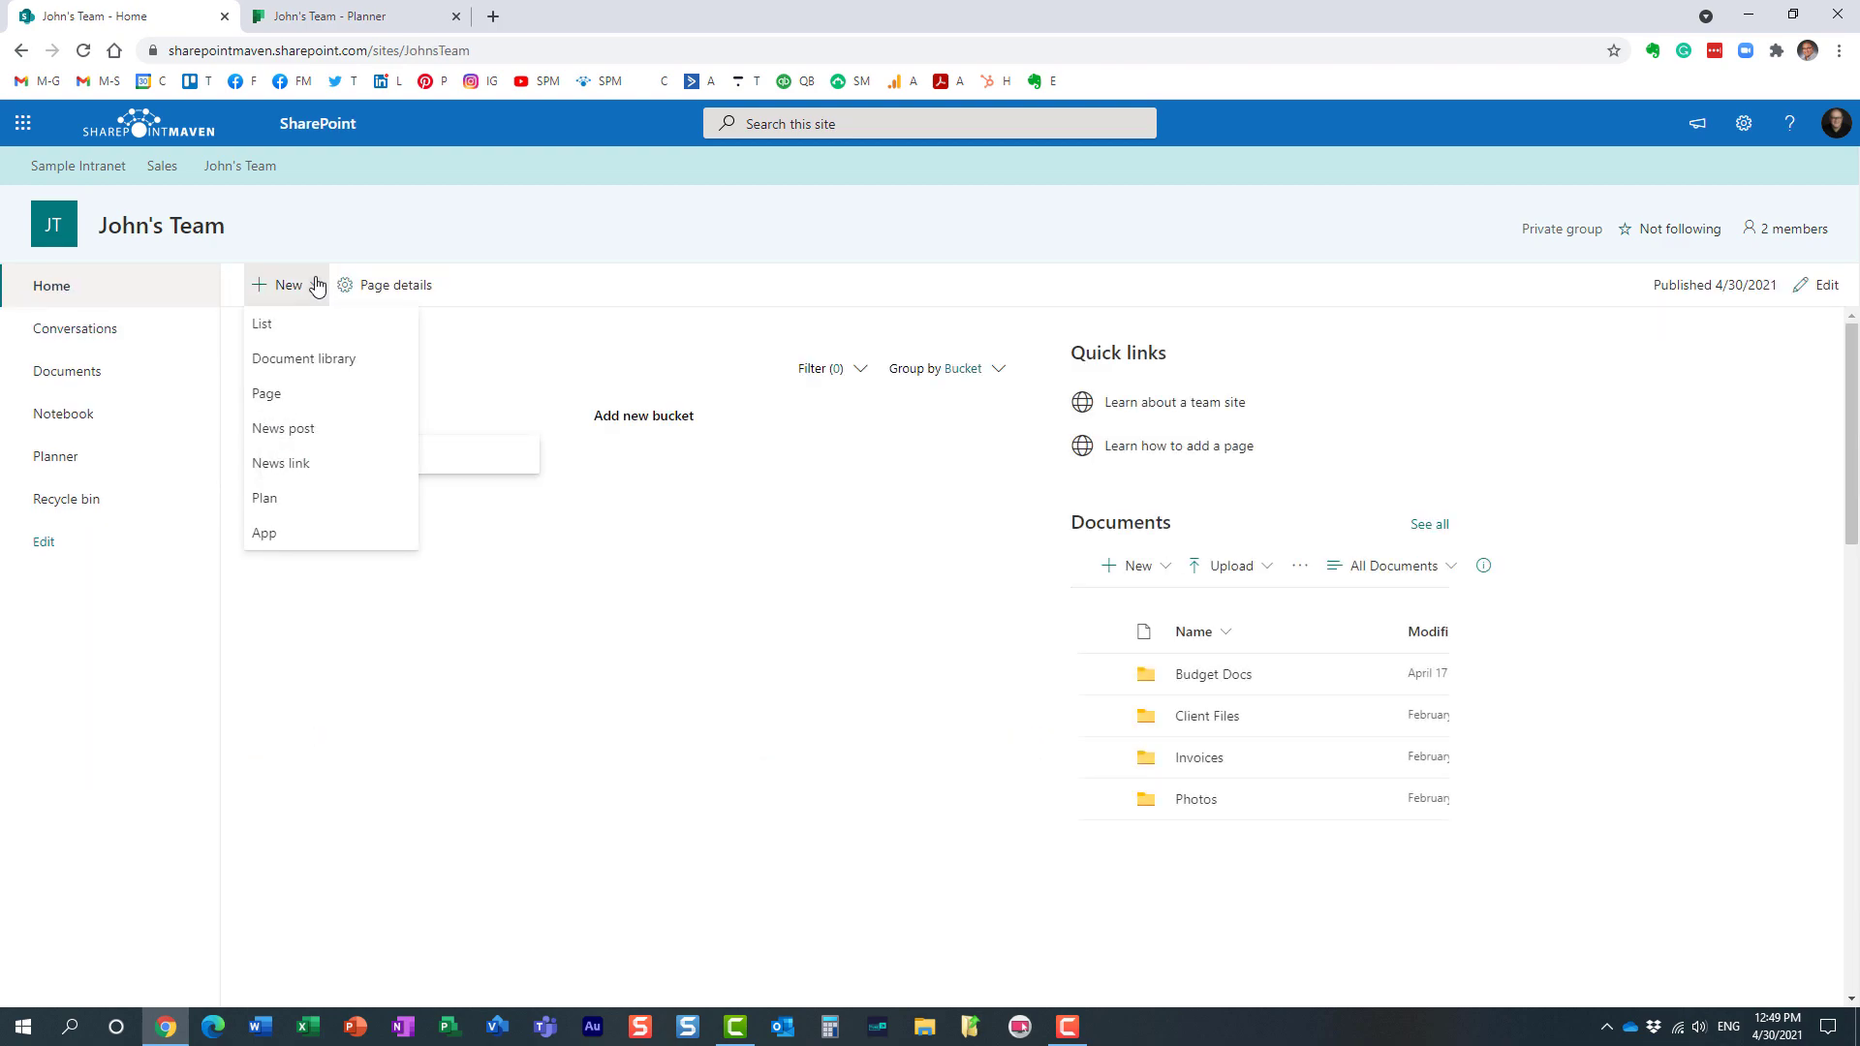
click(279, 508)
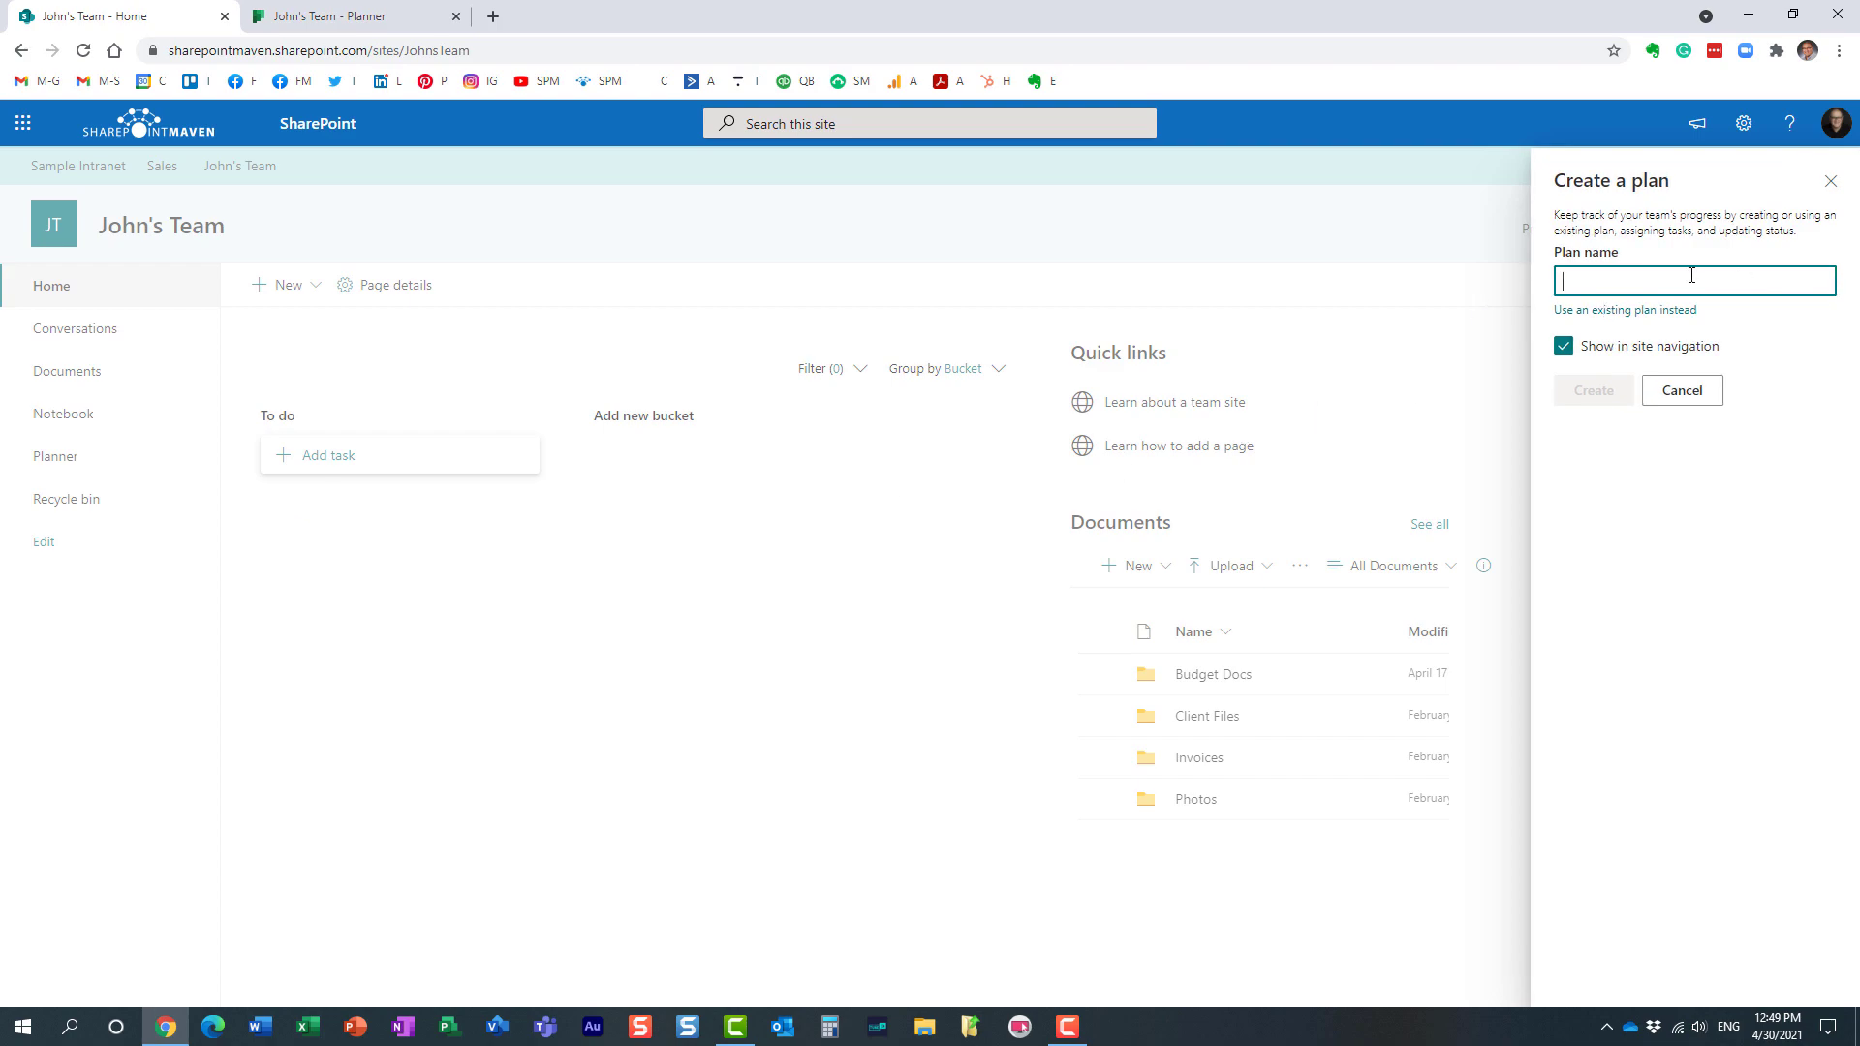
text(Plan DEF)
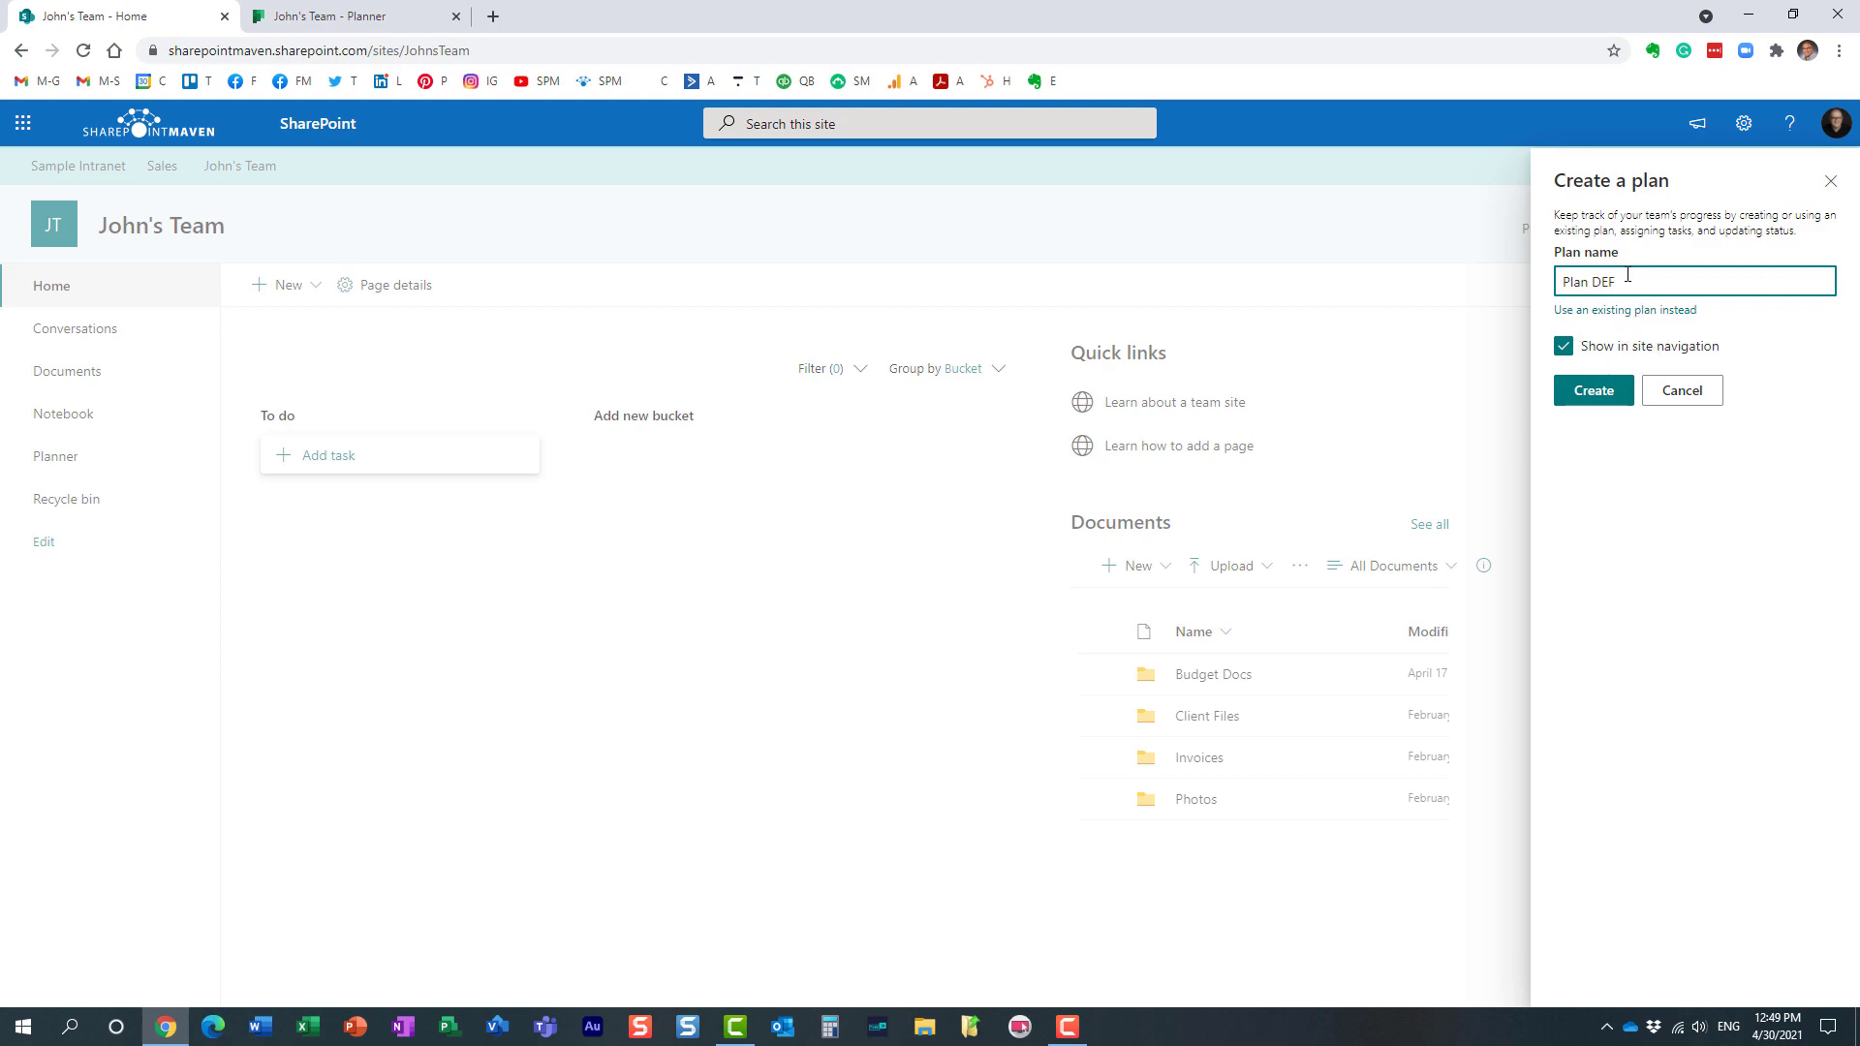
Step: Create Plan DEF, open it from the site navigation, and view Charts before returning to Board
click(1608, 397)
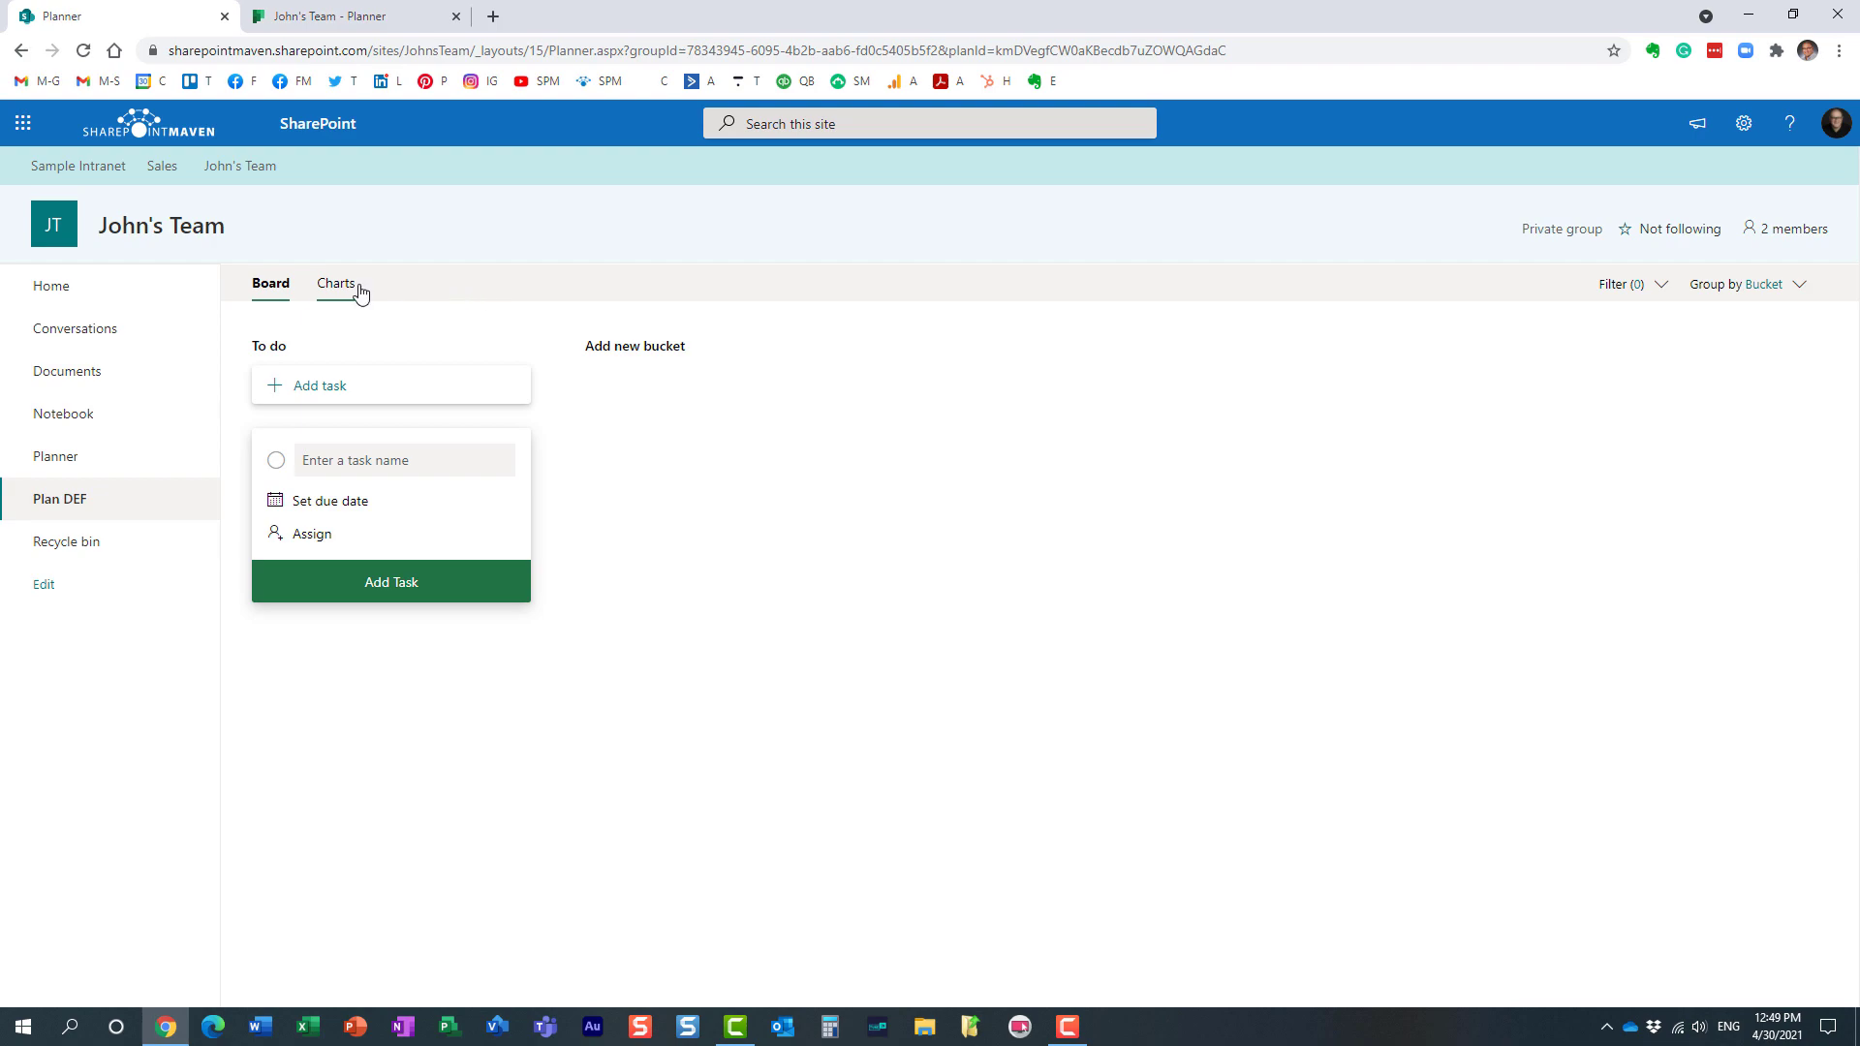
click(61, 289)
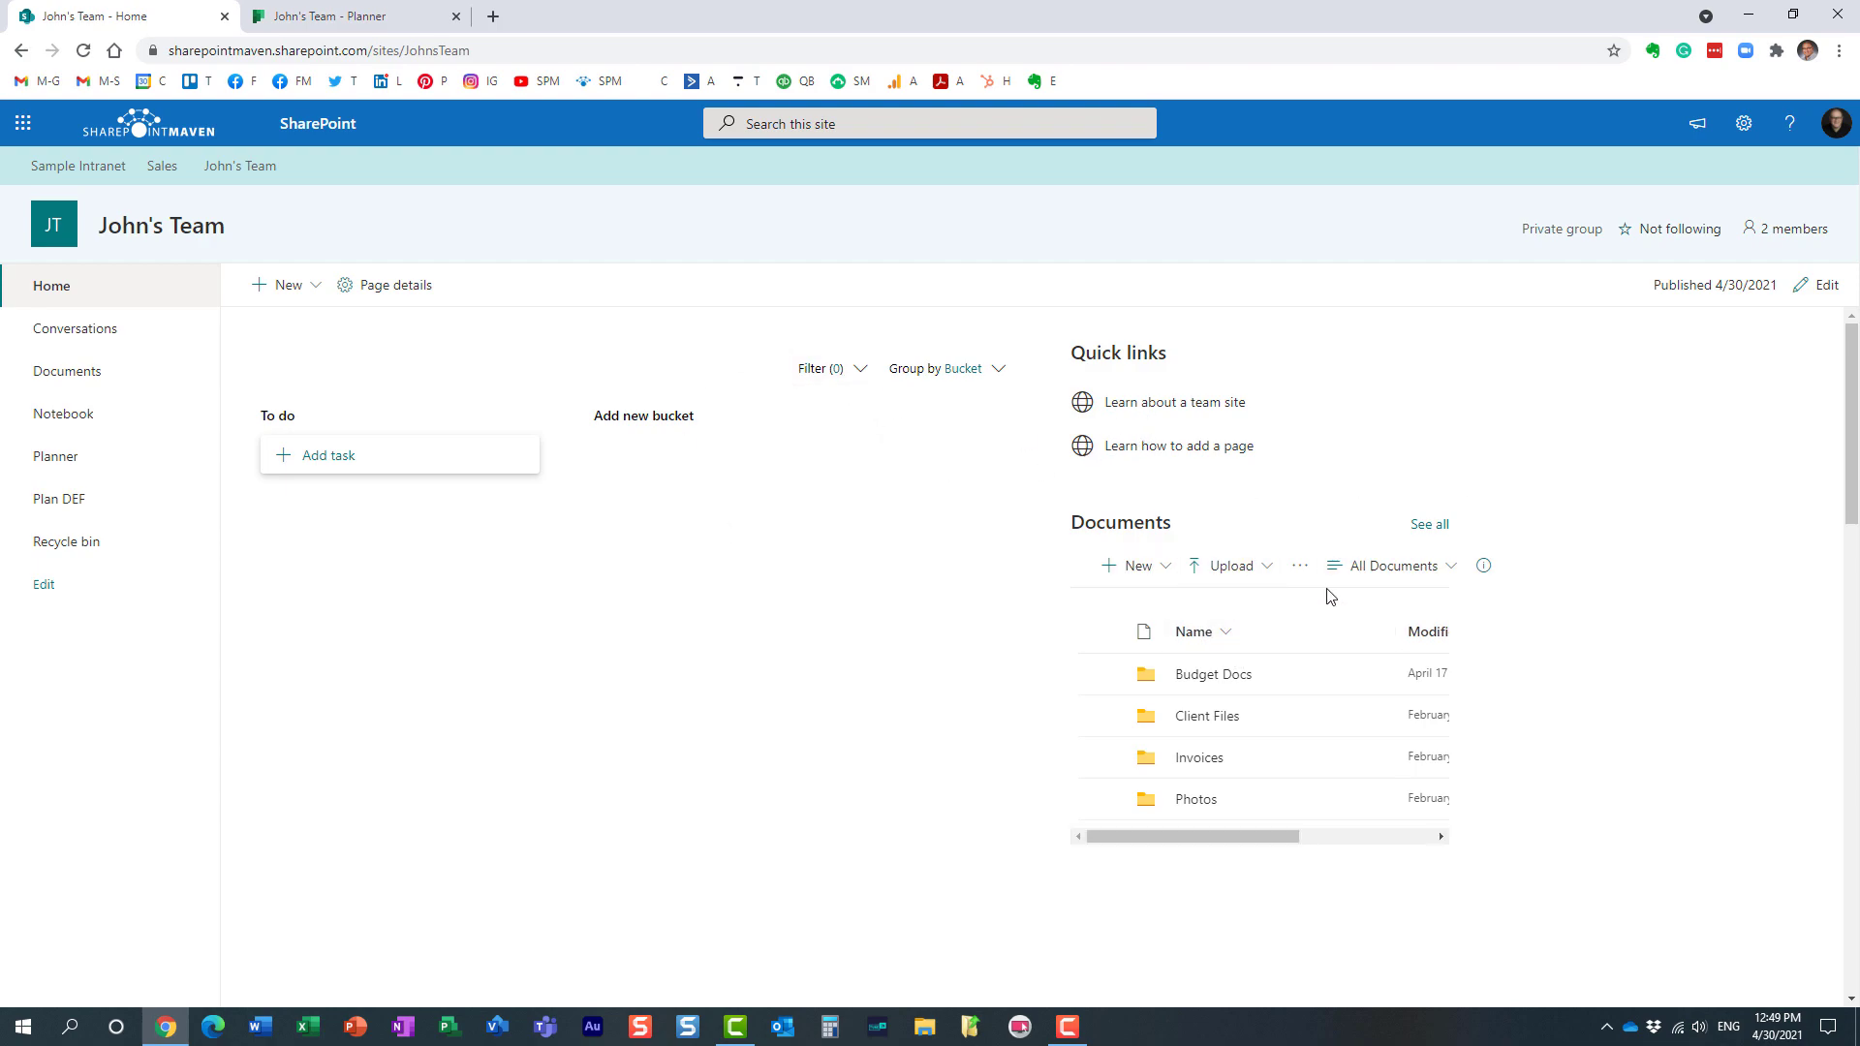
click(63, 504)
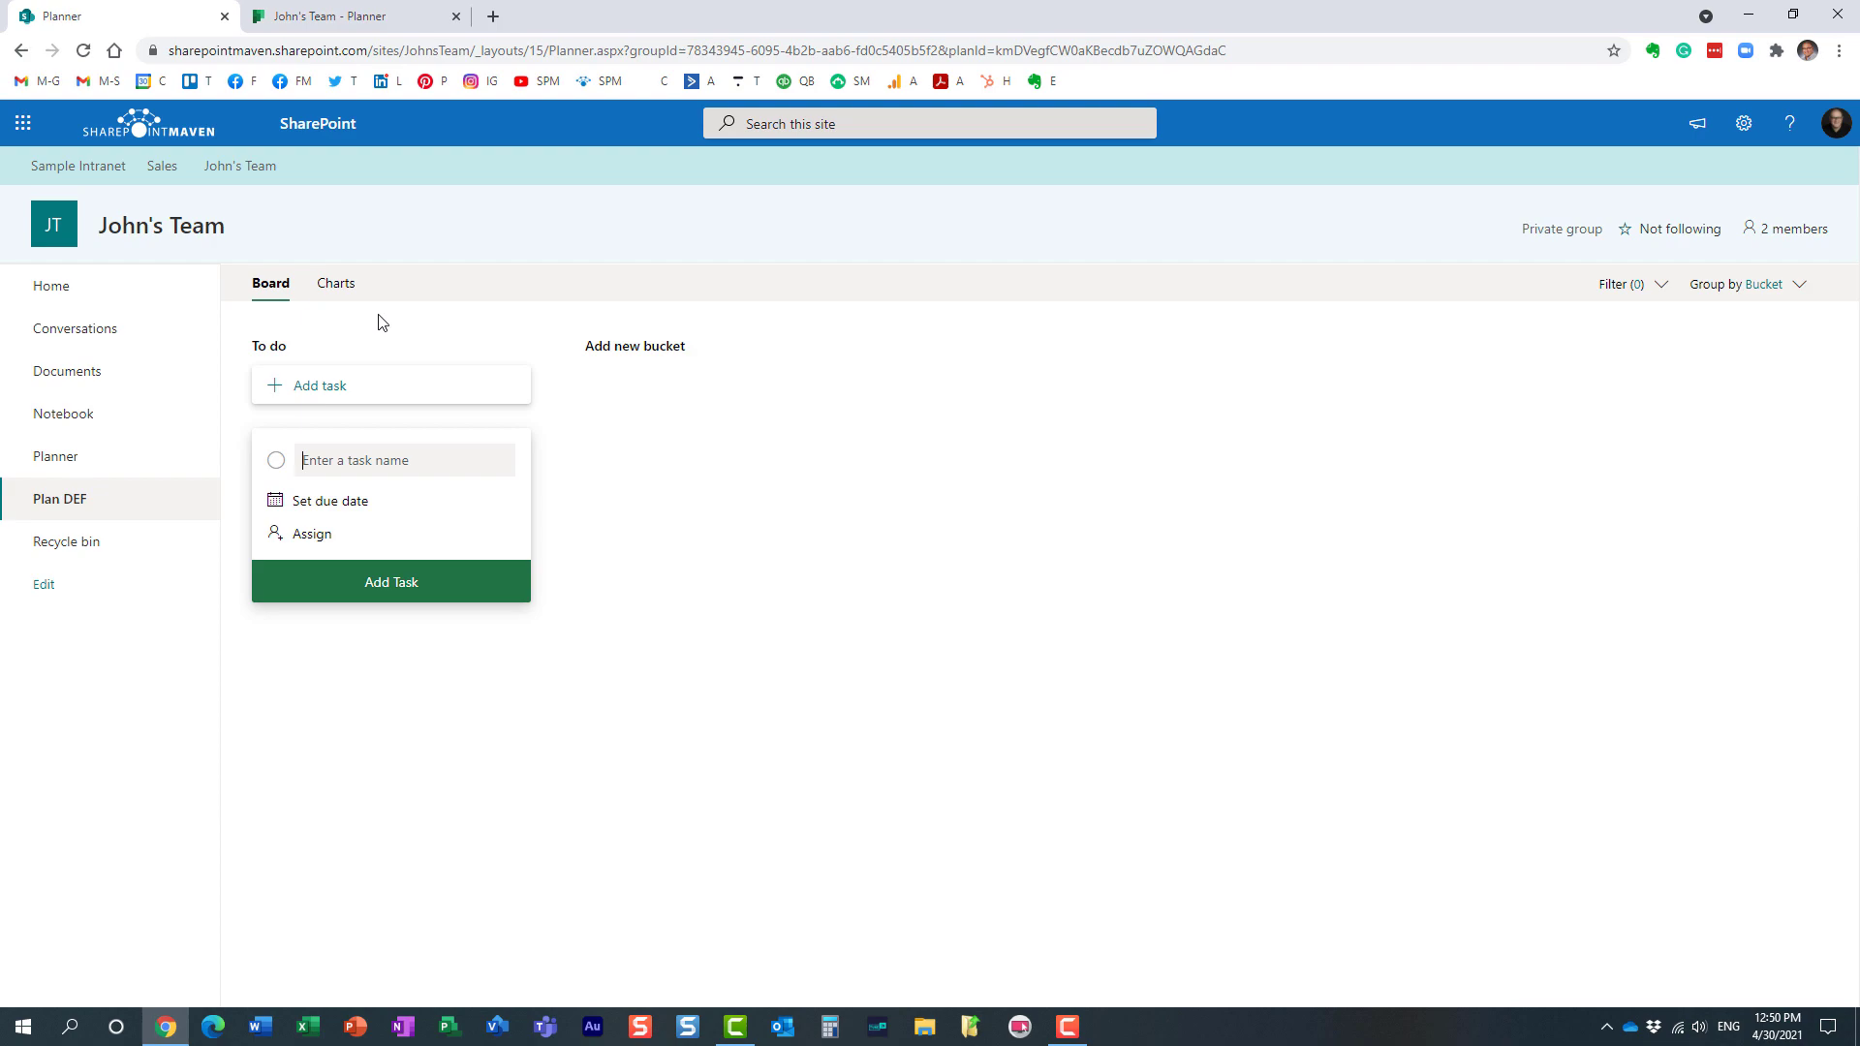
click(336, 286)
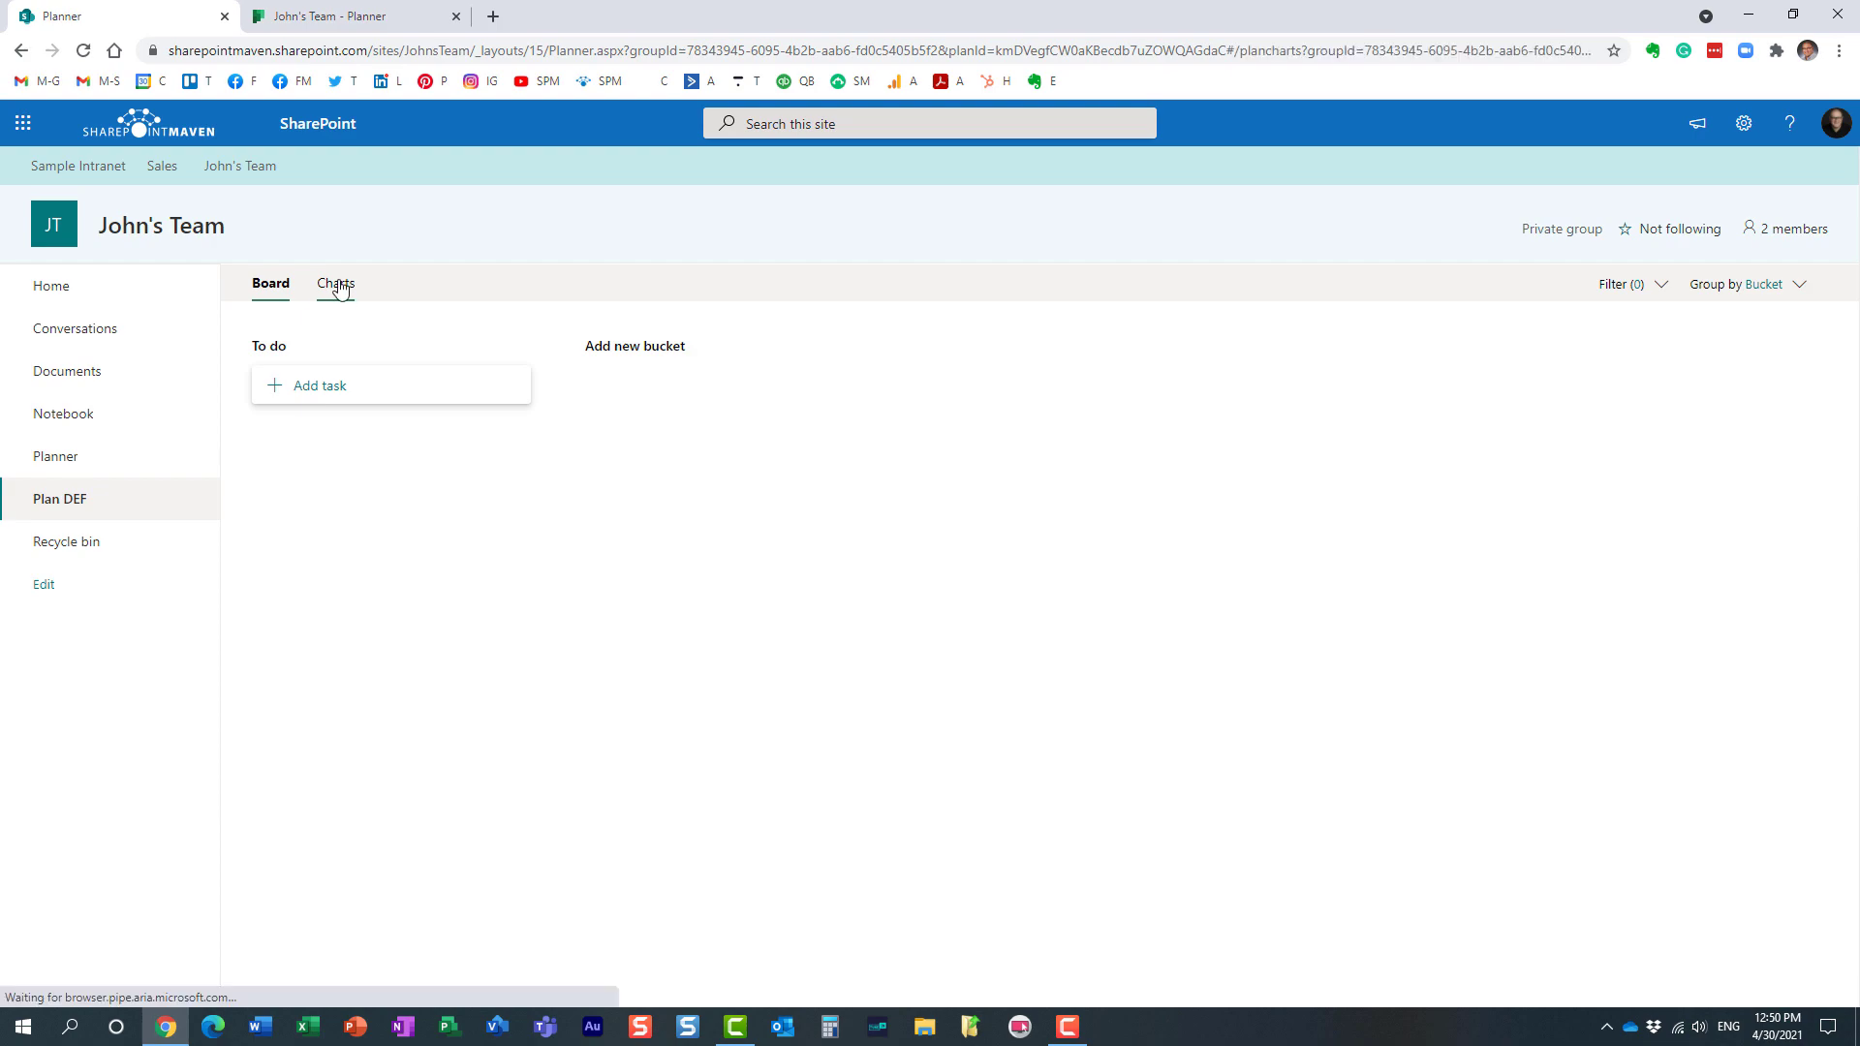
click(271, 289)
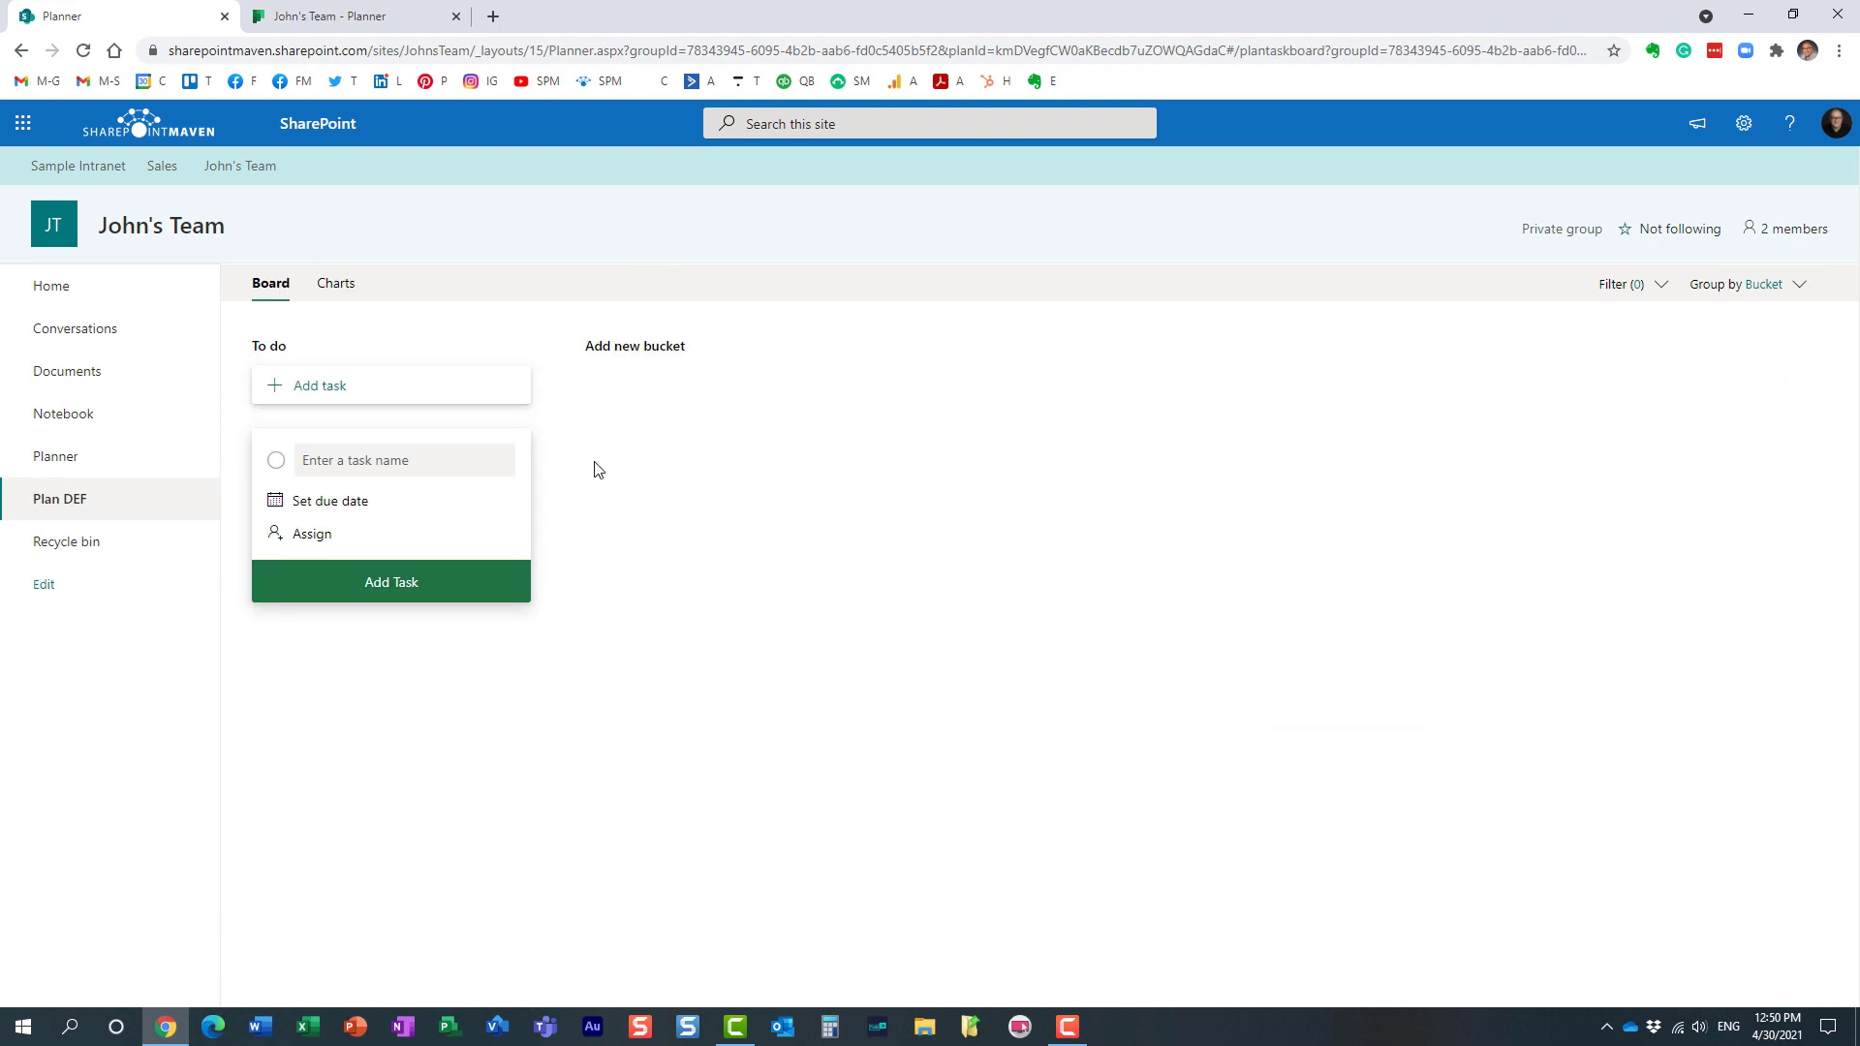
click(53, 294)
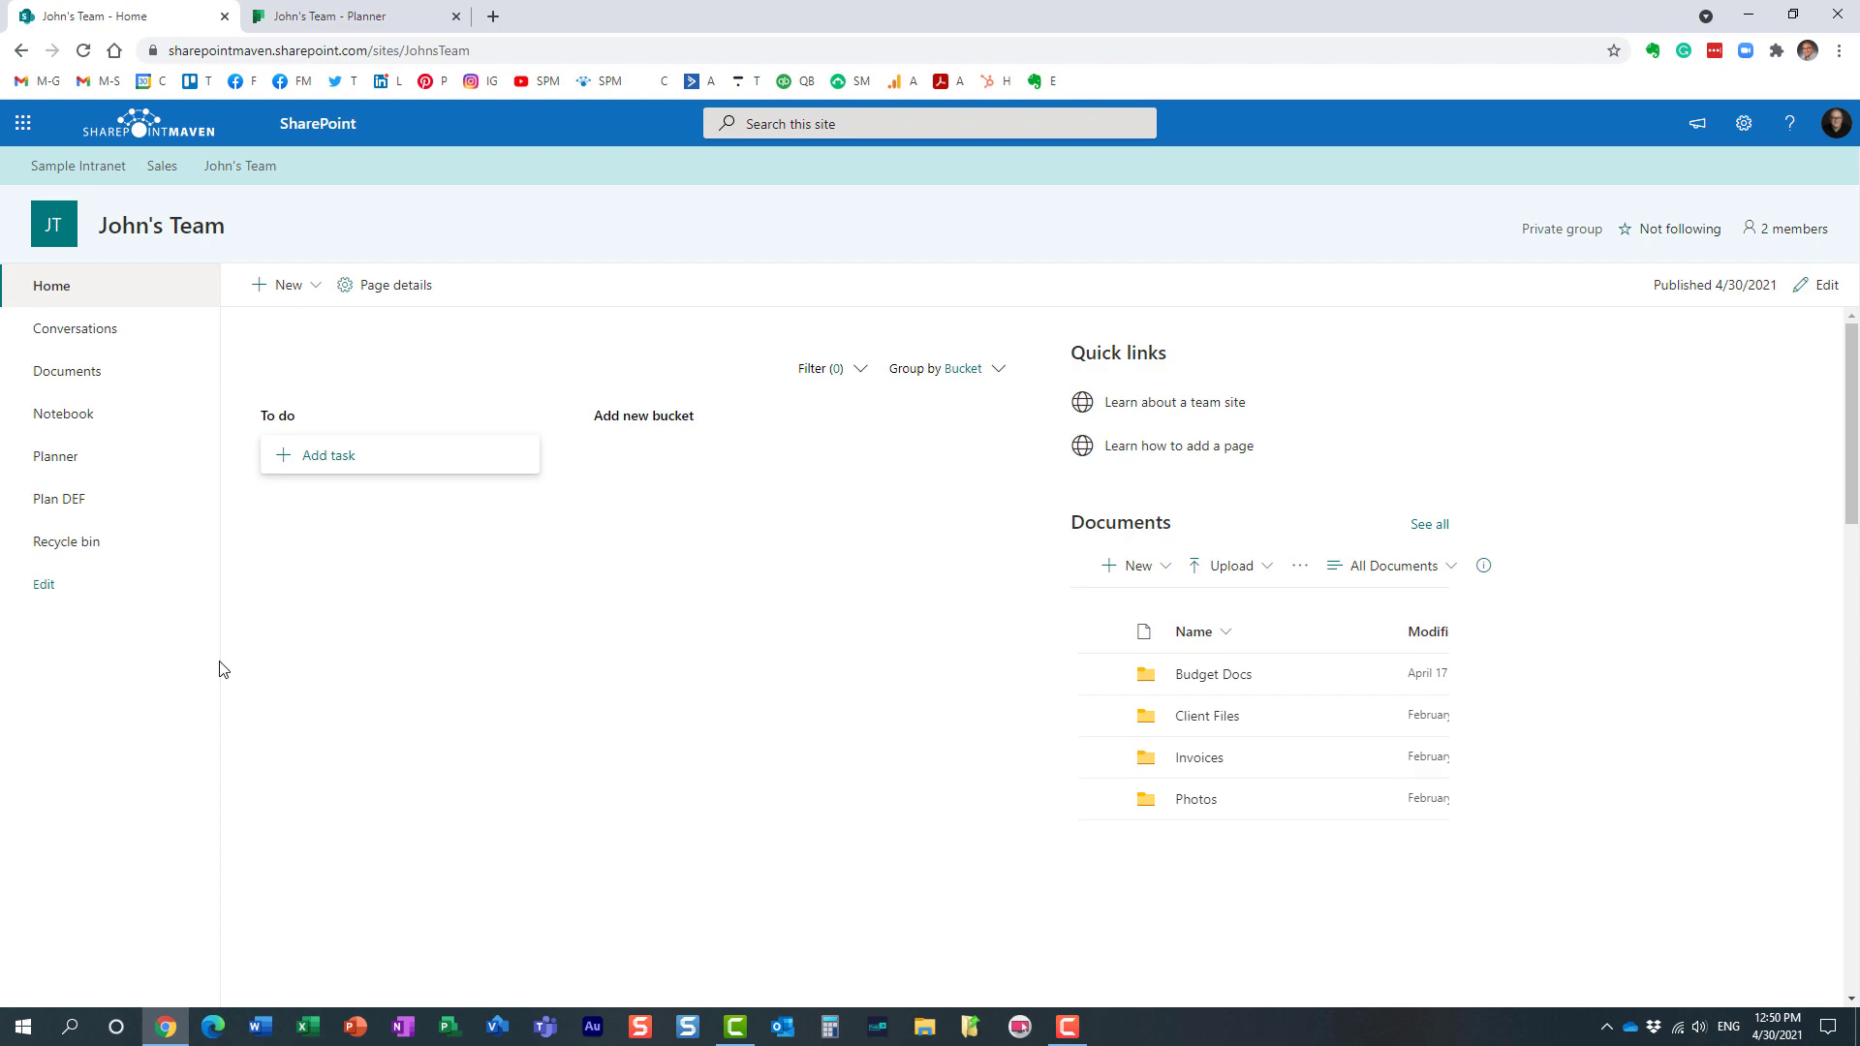
click(86, 509)
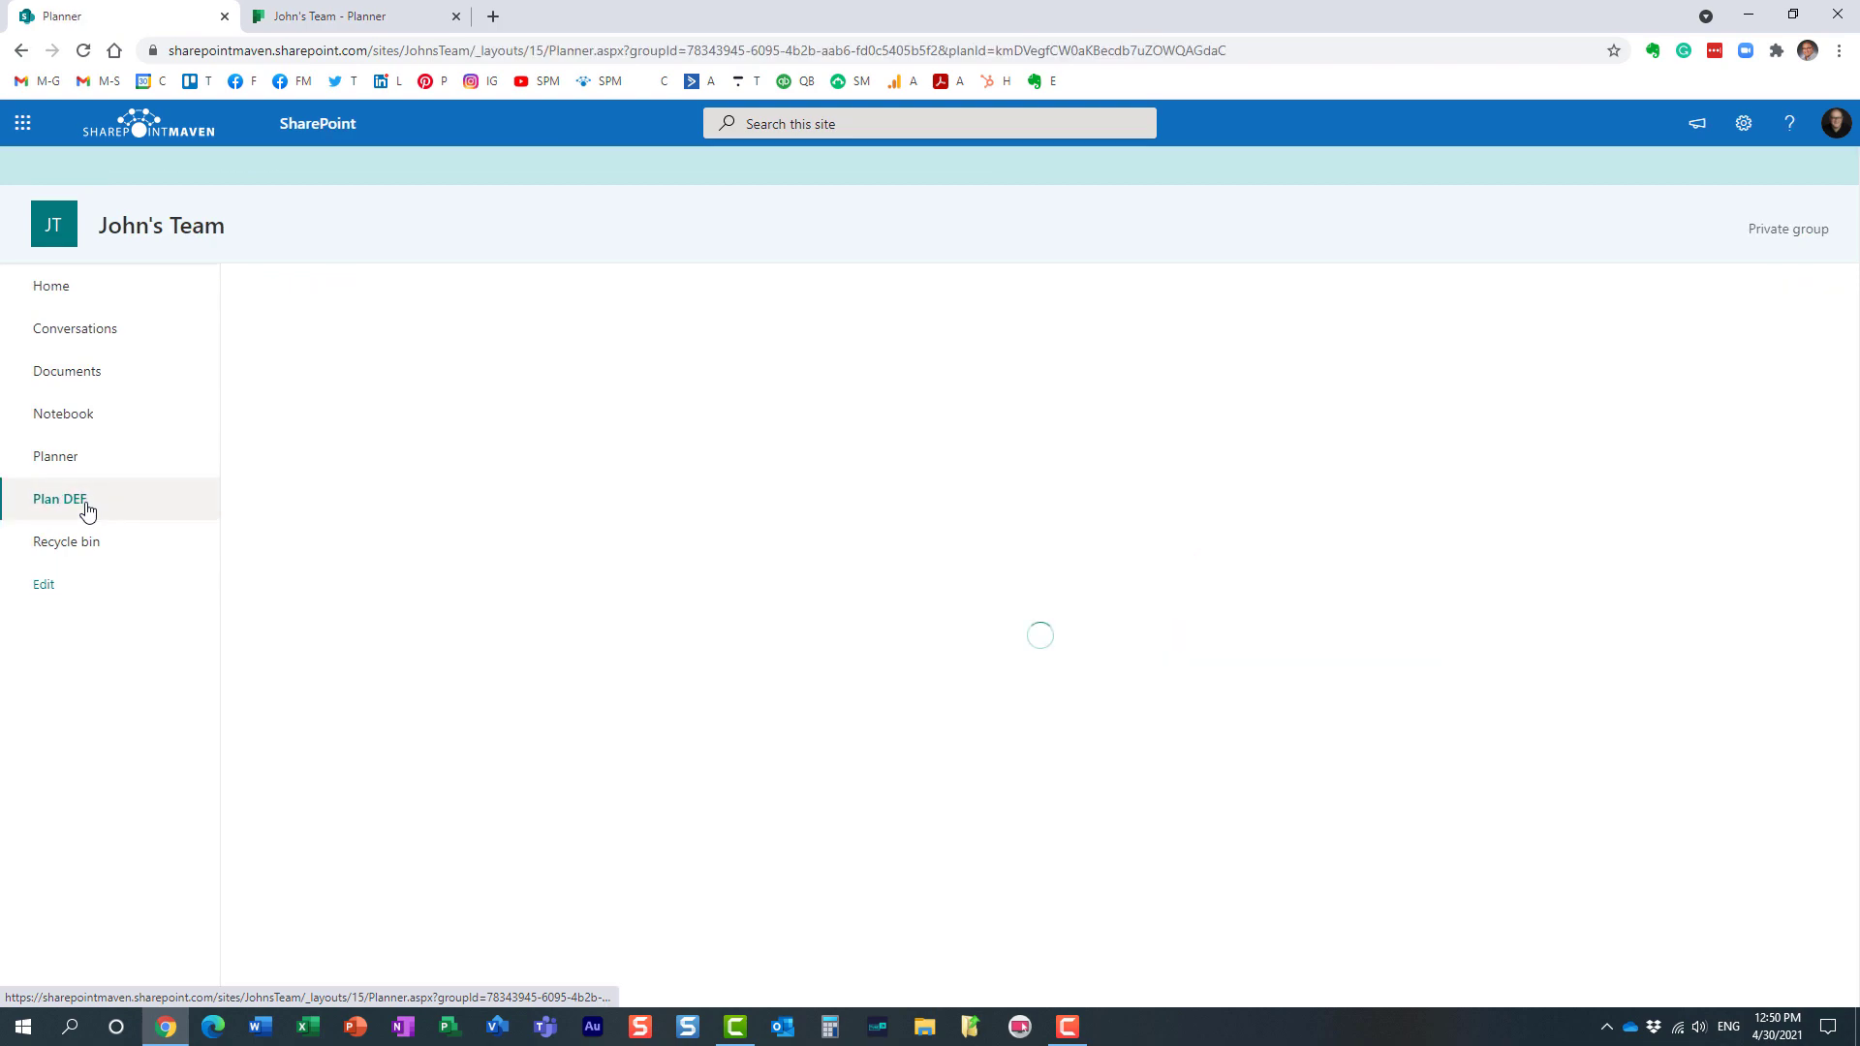